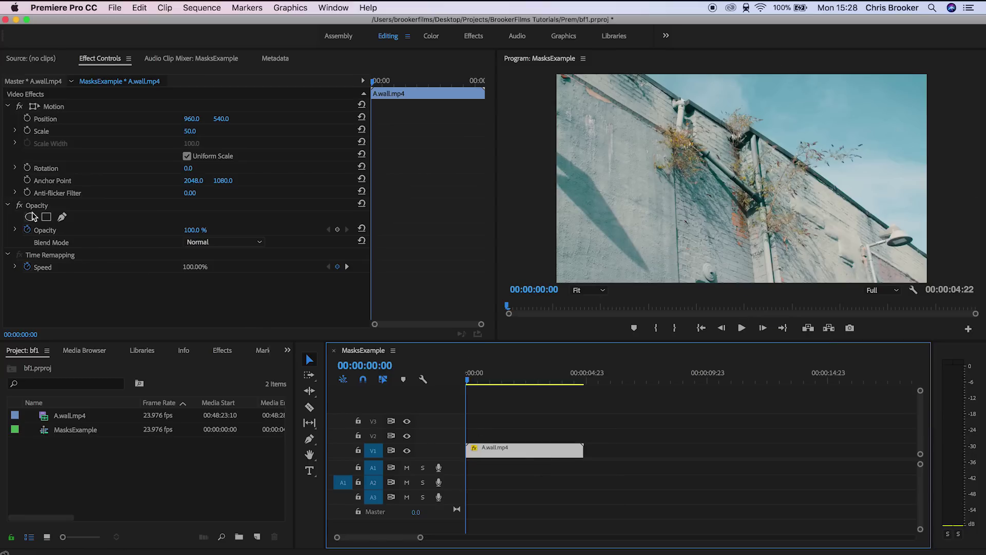
Try a widened elliptical Opacity mask on the wall clip, then undo it
left_click(9, 207)
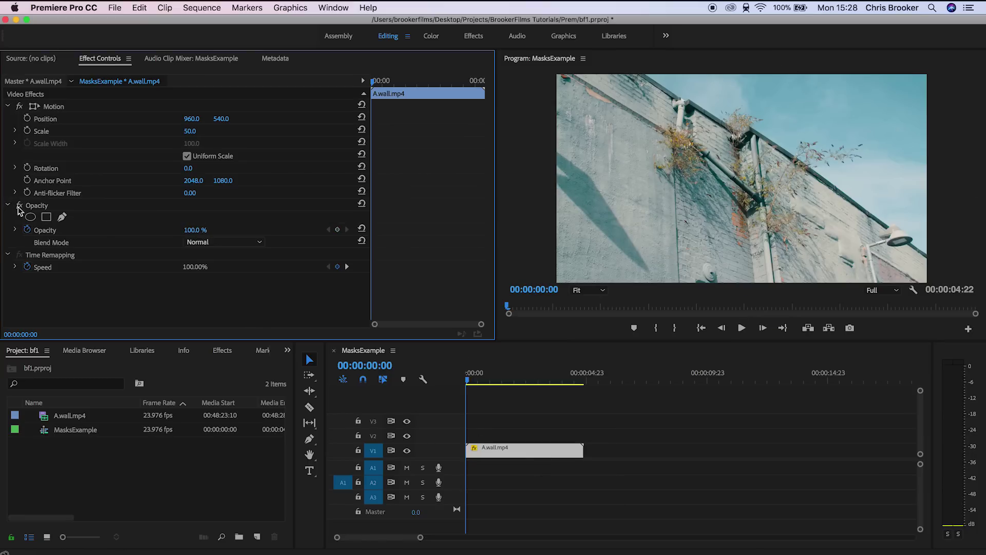
left_click(30, 219)
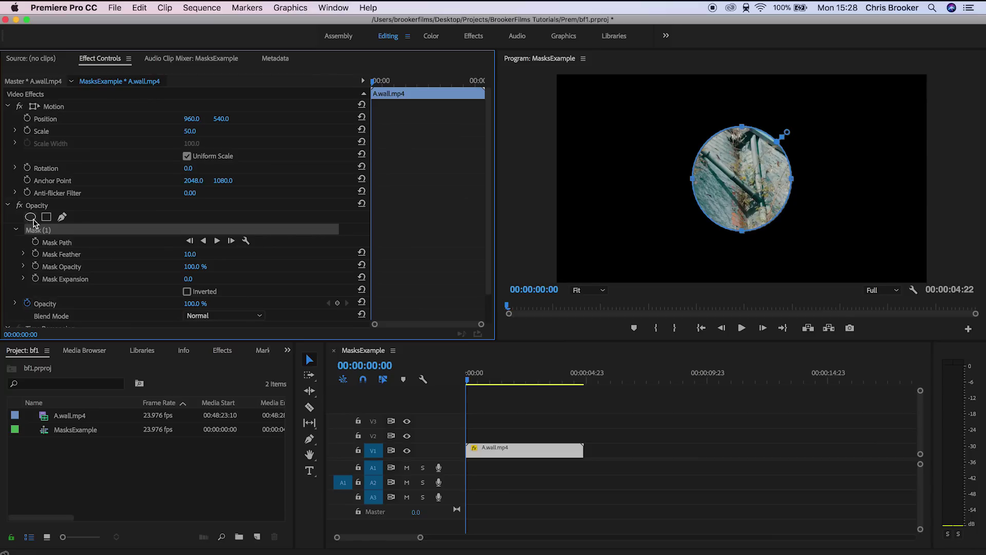
left_click_drag(692, 180, 598, 185)
left_click_drag(793, 181, 891, 181)
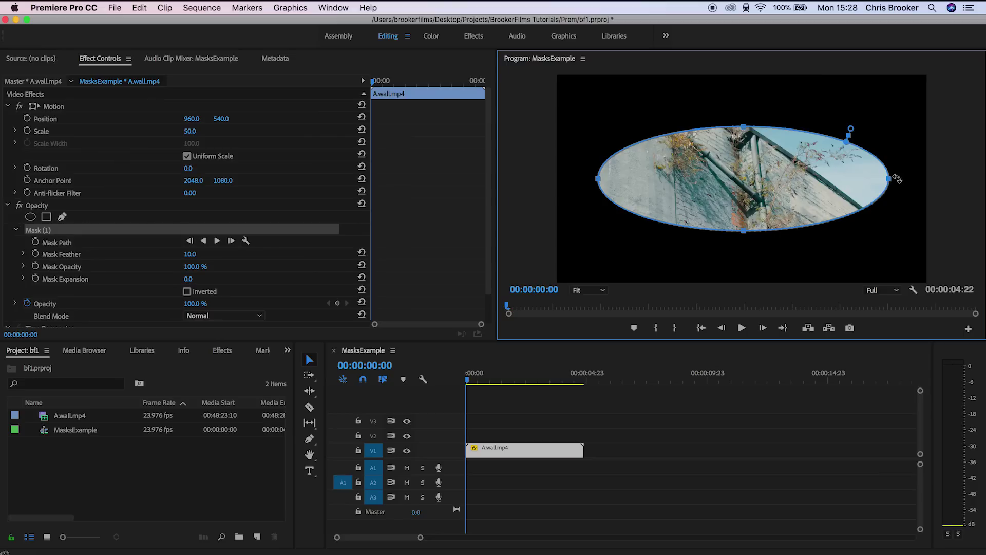
key("super+z")
key("super+z")
key("super+z")
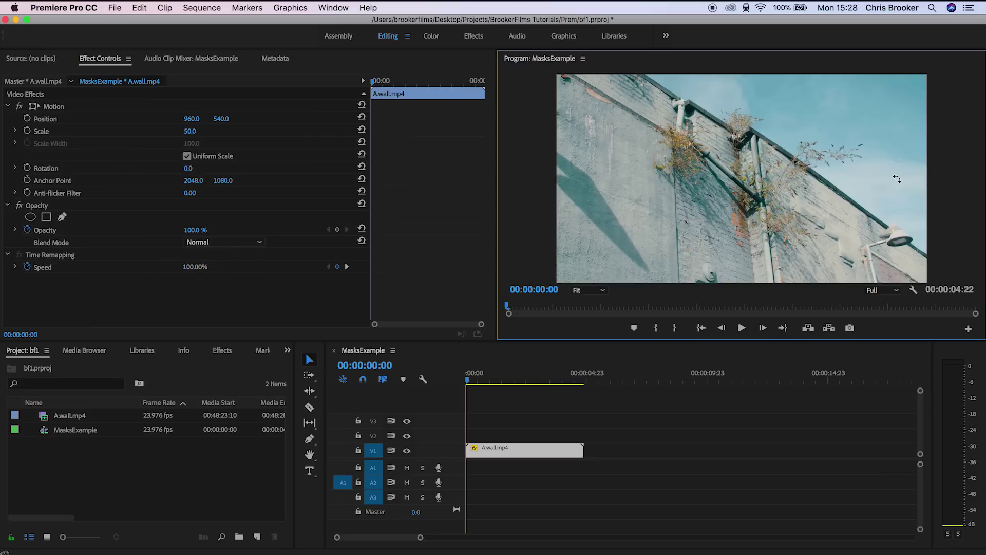
Try a skewed, rotated rectangular mask, then undo it back to no mask
left_click(46, 216)
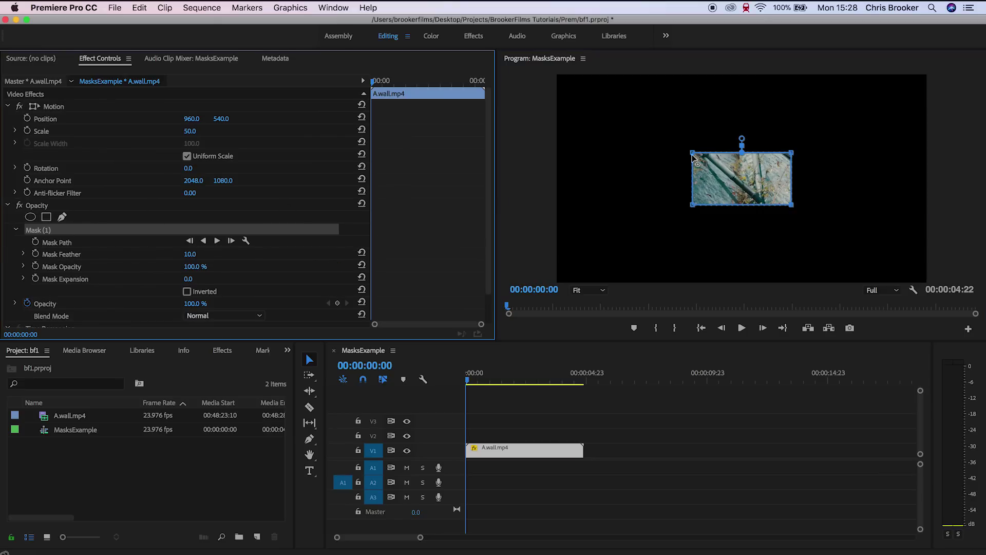
left_click_drag(692, 154, 641, 122)
left_click_drag(804, 153, 798, 214)
key("super+z")
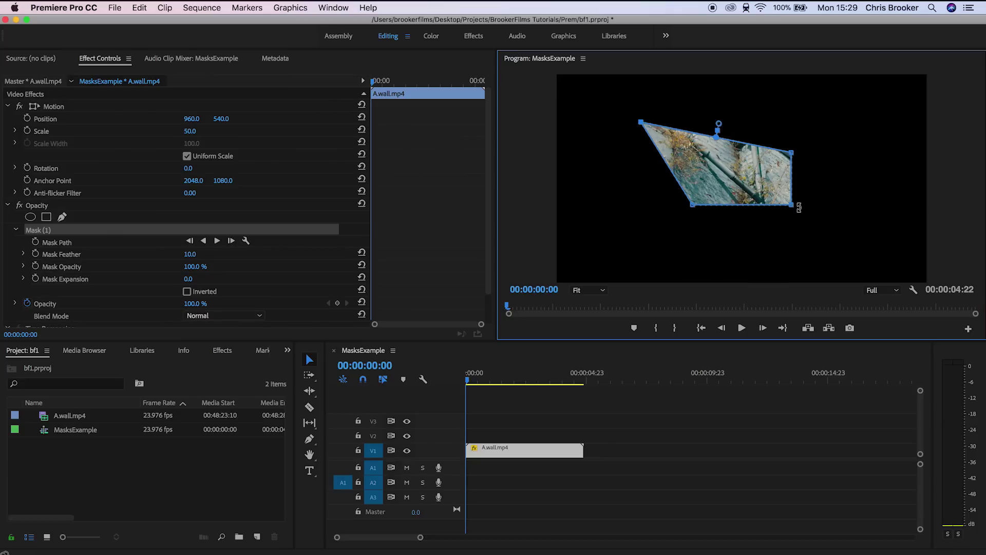
key("super+z")
key("super+z")
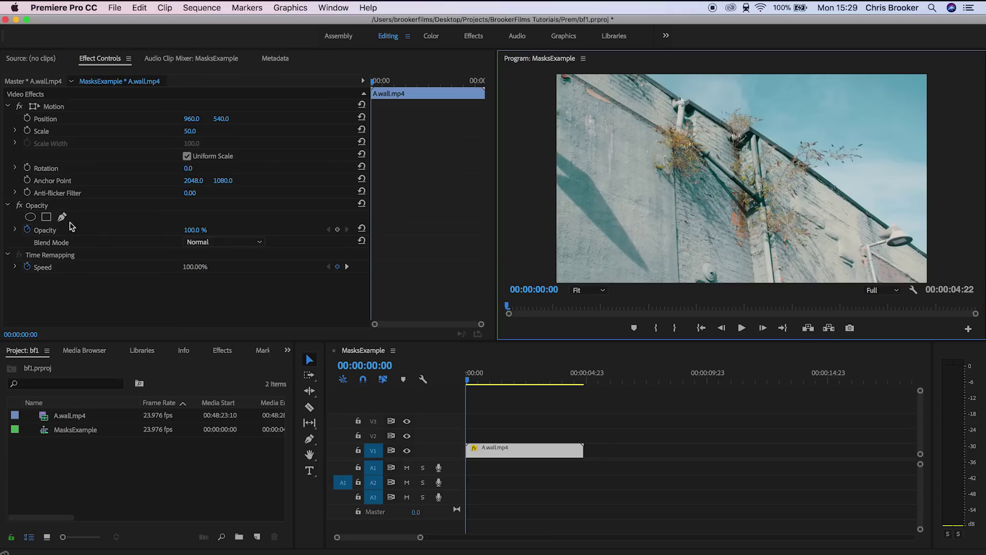
Draw a closed four-point pen mask, then undo the closing and last two points
left_click(62, 217)
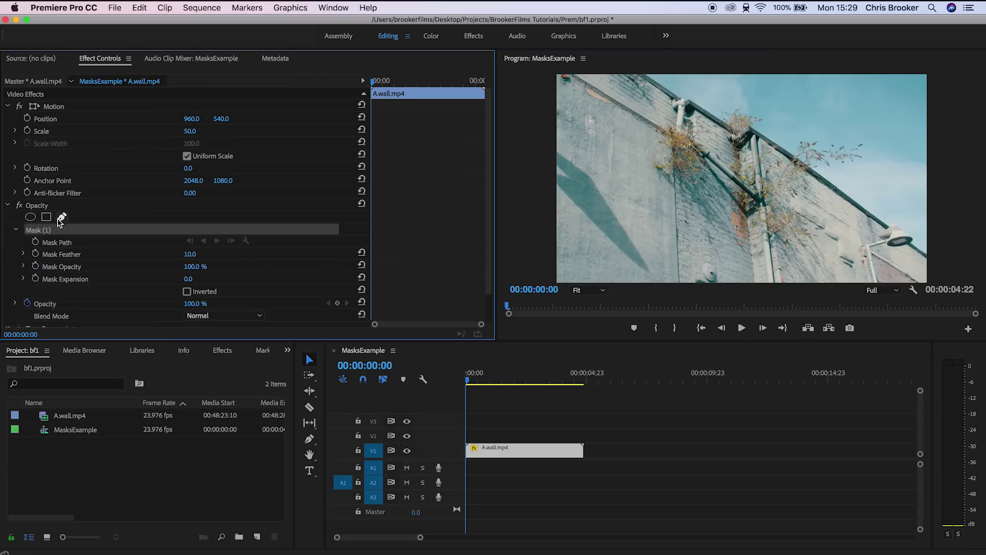
left_click(591, 221)
left_click(648, 220)
left_click(646, 144)
left_click(592, 144)
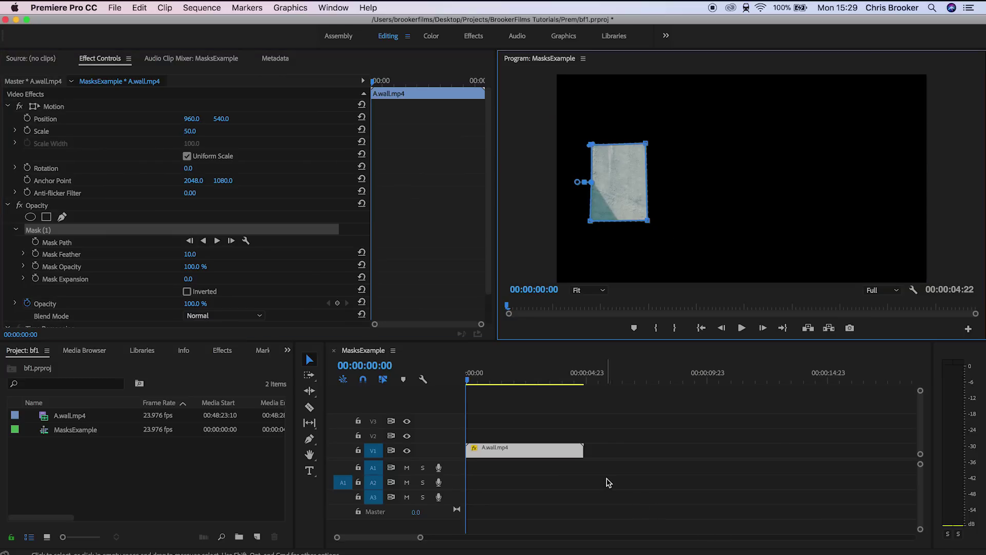
key("super+z")
key("super+z")
key("super+z")
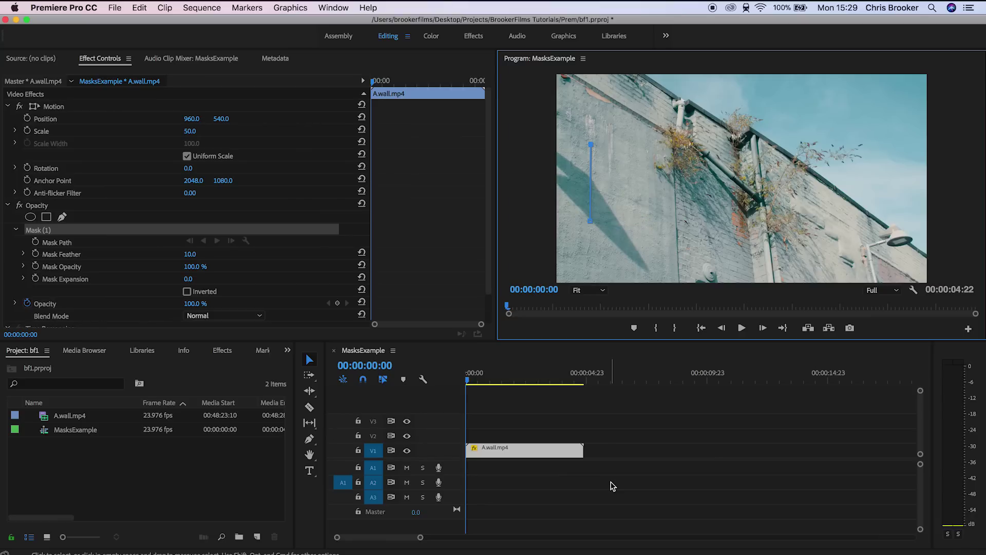
key("super+z")
Duplicate the wall clip onto upper tracks and pen-mask a right-hand rectangle on the top copy
left_click_drag(532, 454, 529, 421)
left_click_drag(529, 422, 530, 408)
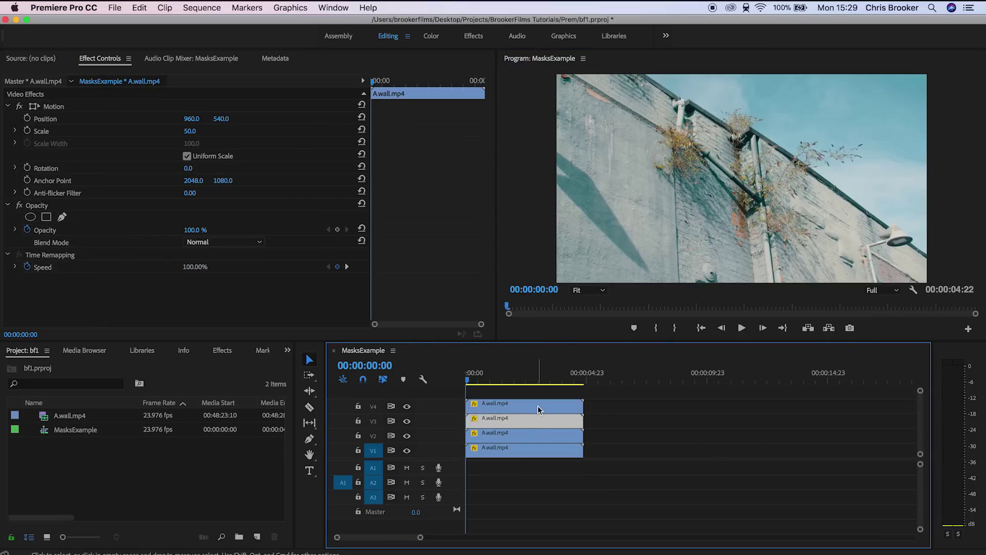
left_click(62, 218)
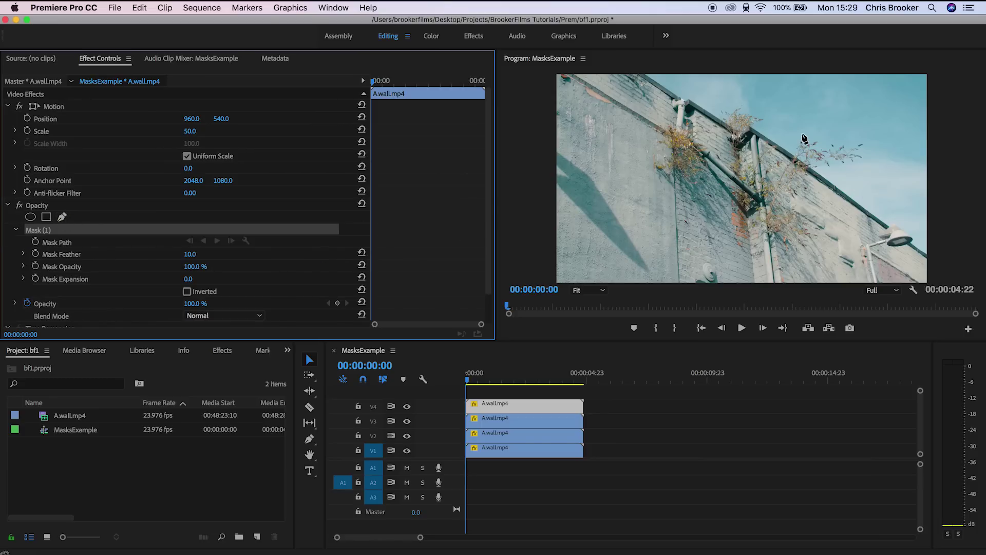
left_click(802, 256)
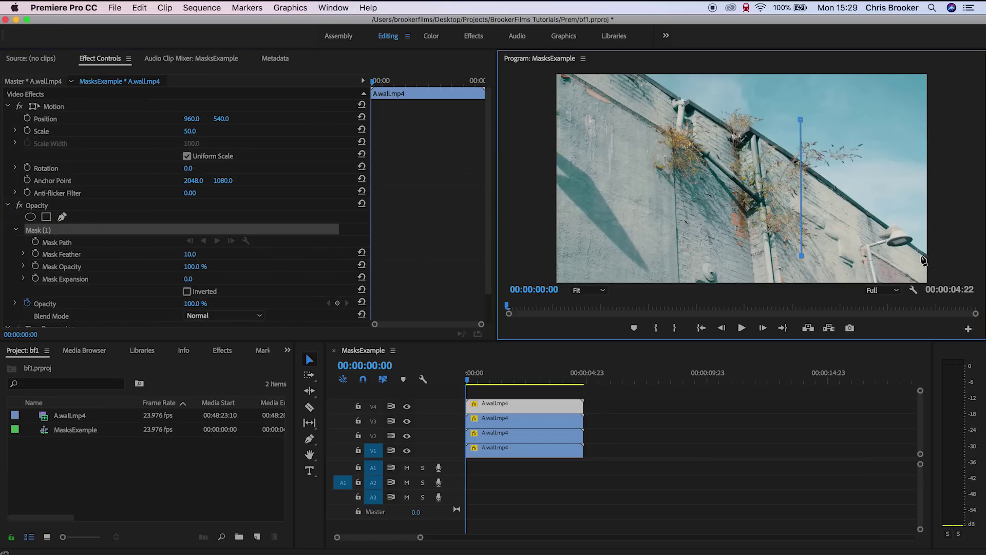
left_click(914, 256)
left_click(906, 118)
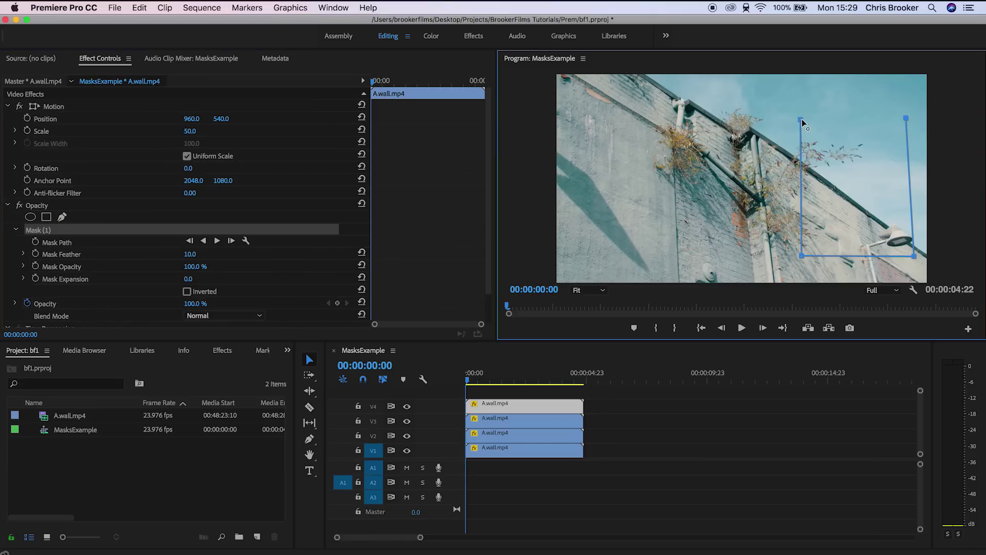
left_click(801, 120)
Draw a four-point pen mask over the left wall on the V3 clip
left_click(544, 426)
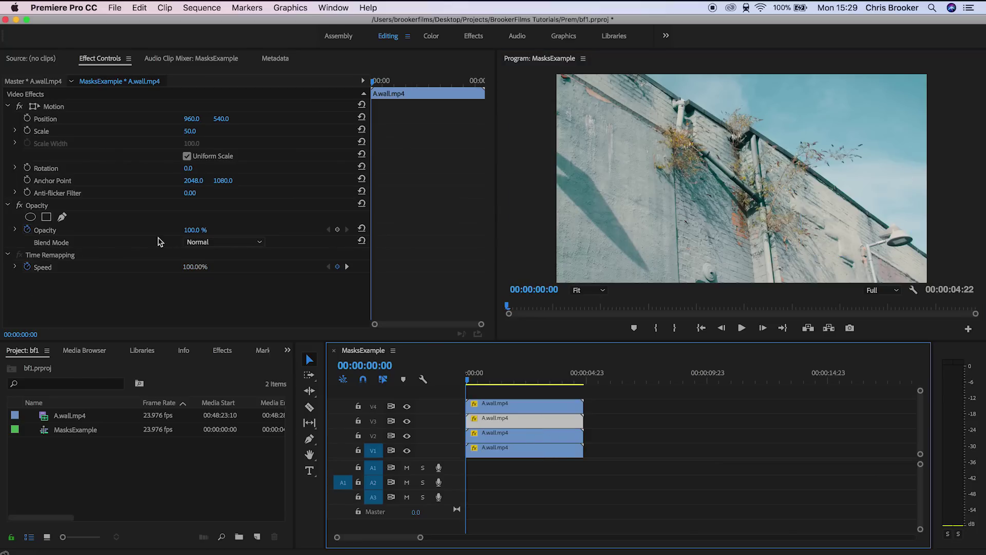
left_click(62, 217)
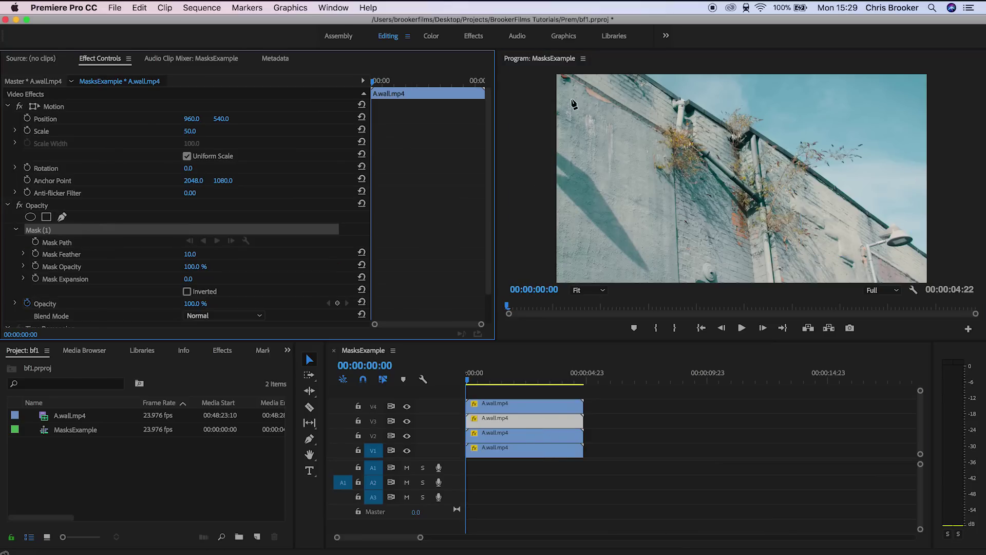
left_click(575, 128)
left_click(579, 218)
left_click(630, 219)
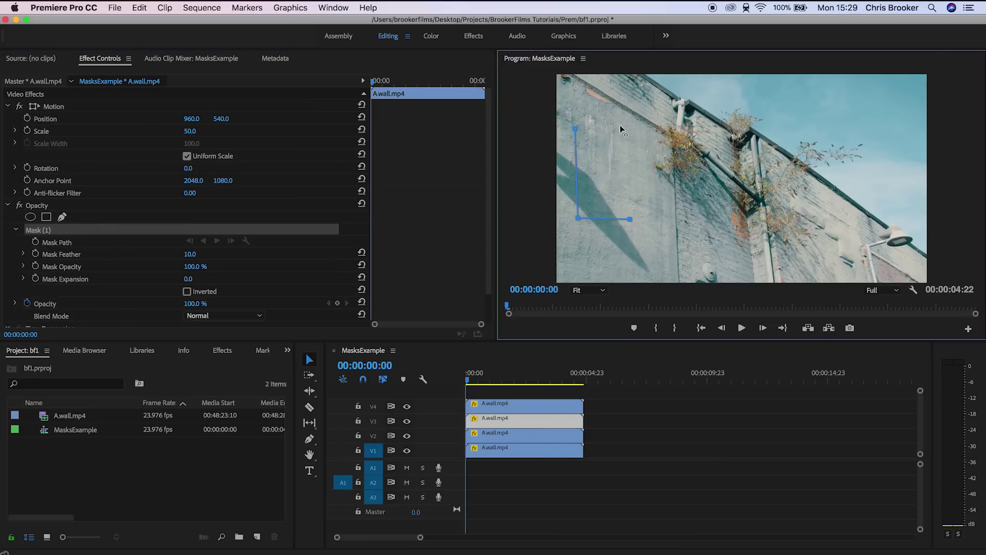
left_click(621, 125)
left_click(578, 131)
Draw a five-point central pen mask on the V2 clip
left_click(554, 435)
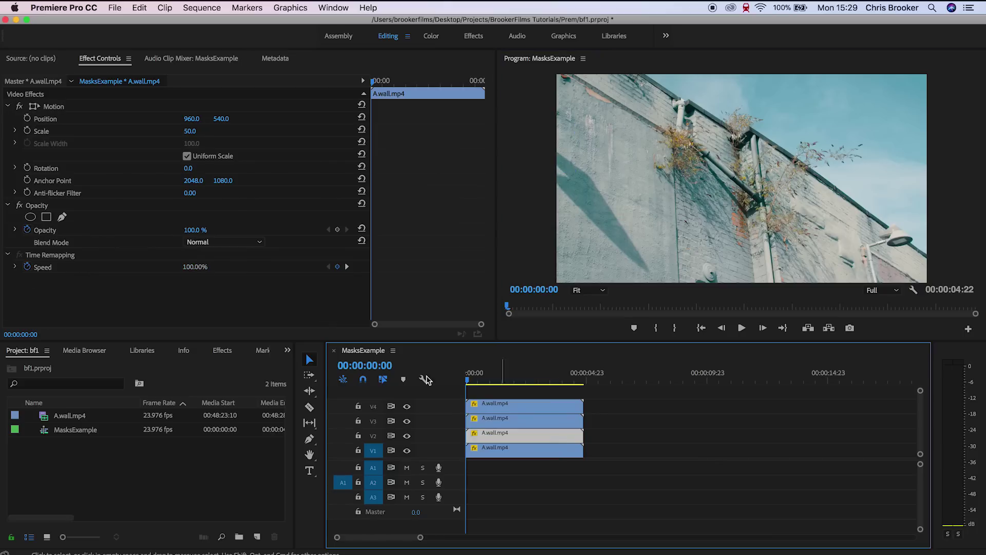
left_click(62, 217)
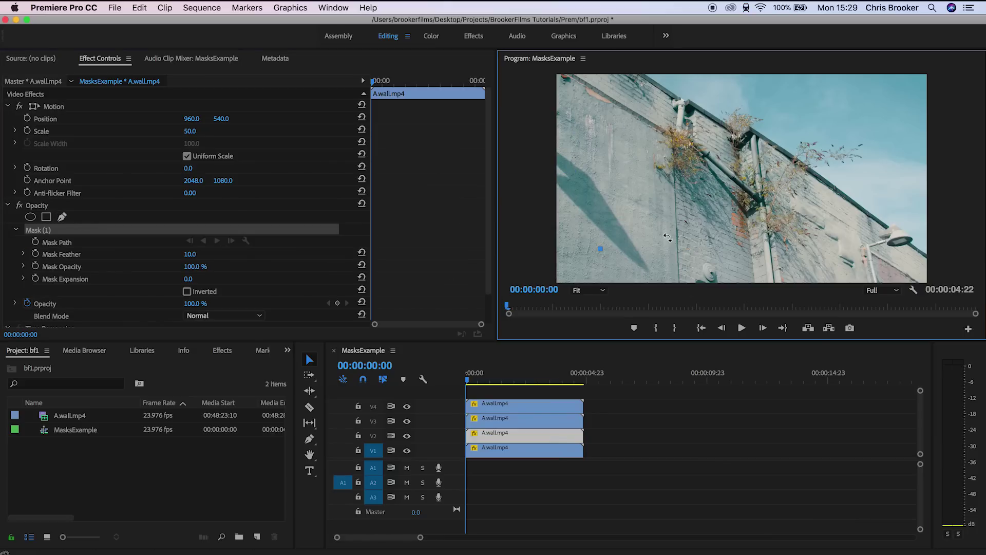
left_click(664, 243)
left_click(659, 121)
left_click(768, 124)
left_click(780, 268)
left_click(607, 272)
left_click(600, 249)
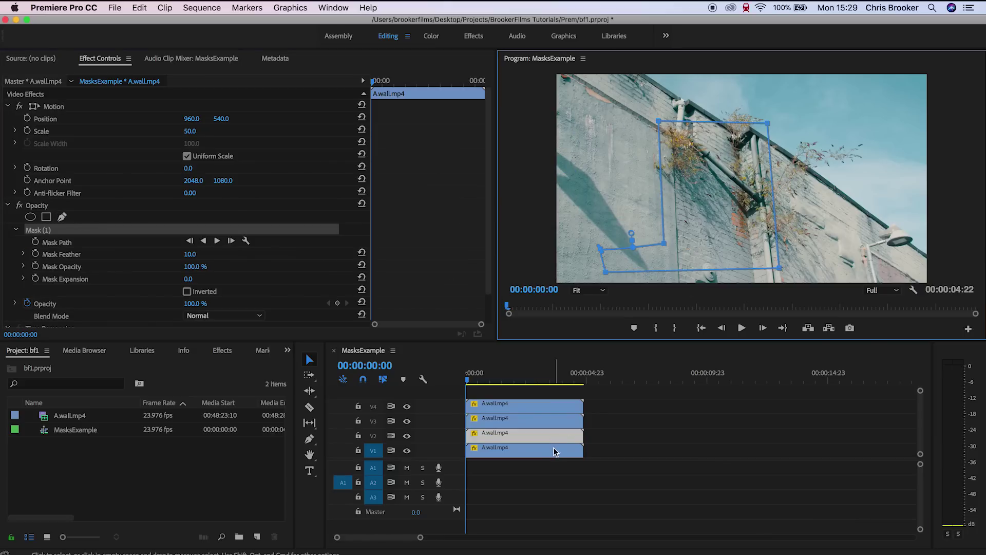
Pen-mask a thin top strip on the V1 clip and widen its lower corners
left_click(554, 452)
left_click(62, 217)
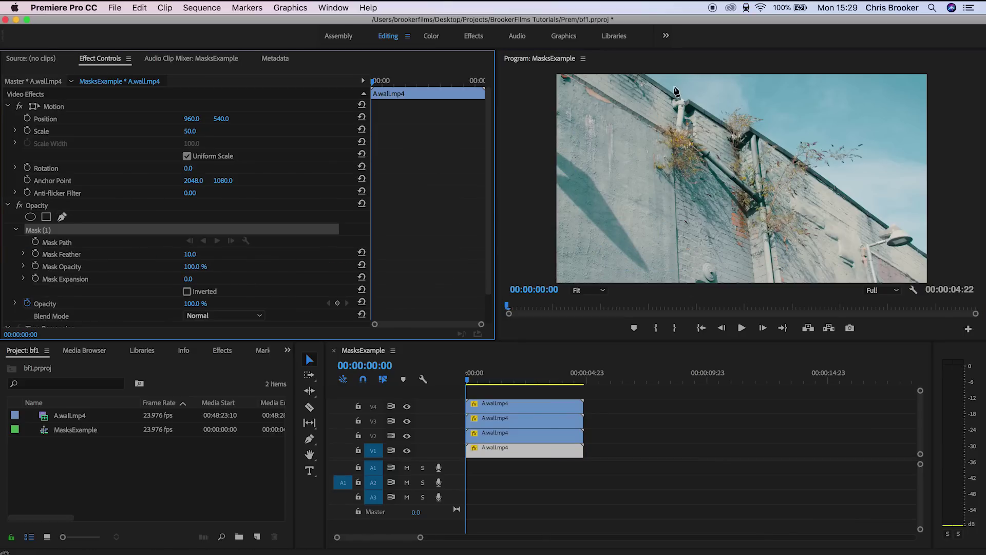
left_click(675, 82)
left_click(673, 106)
left_click(810, 107)
left_click(808, 82)
left_click(674, 82)
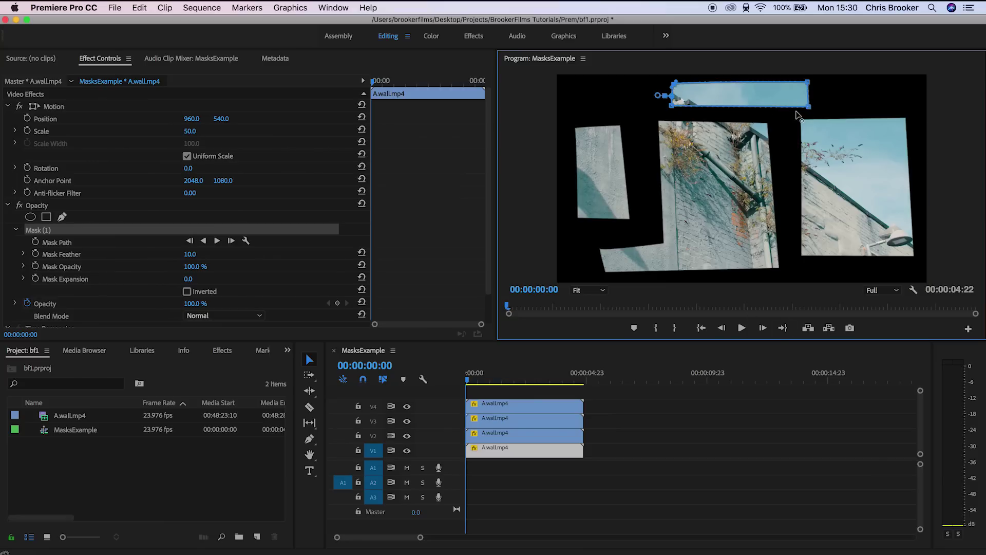
left_click_drag(809, 107, 791, 114)
left_click_drag(808, 81, 784, 85)
left_click_drag(673, 106, 633, 114)
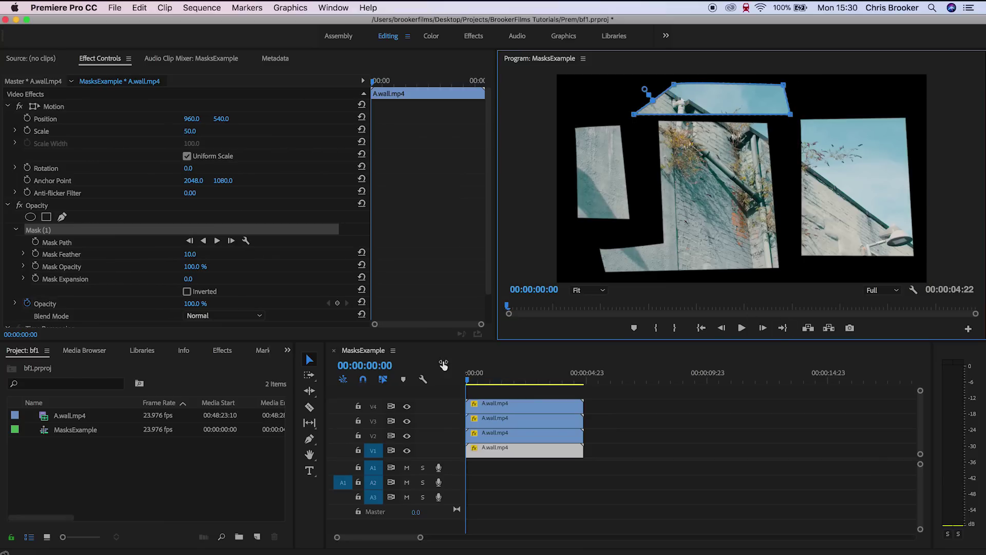
Shift the V2 central mask's left-side corners further left and up
left_click(502, 435)
left_click(191, 235)
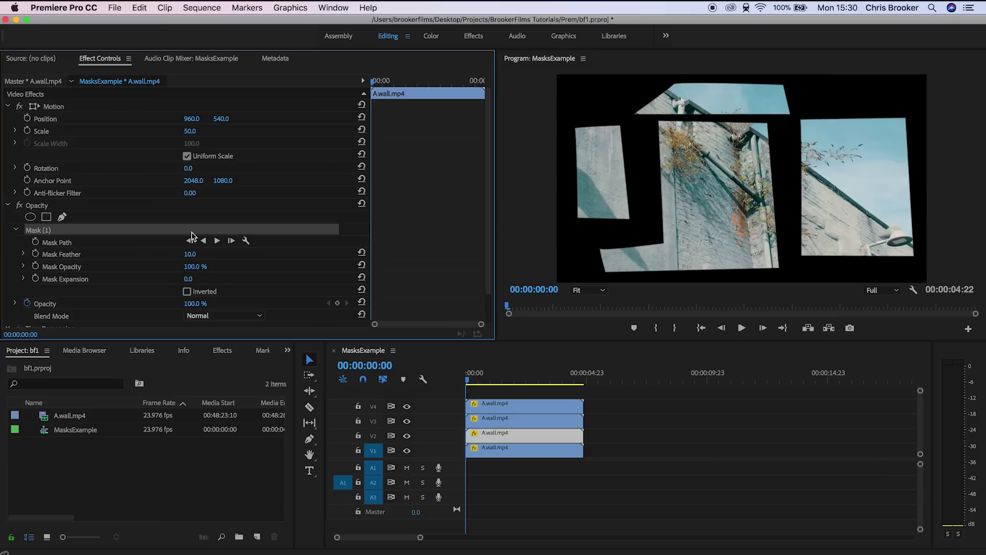
left_click_drag(664, 245, 639, 232)
left_click_drag(659, 122, 634, 126)
left_click_drag(599, 252, 611, 224)
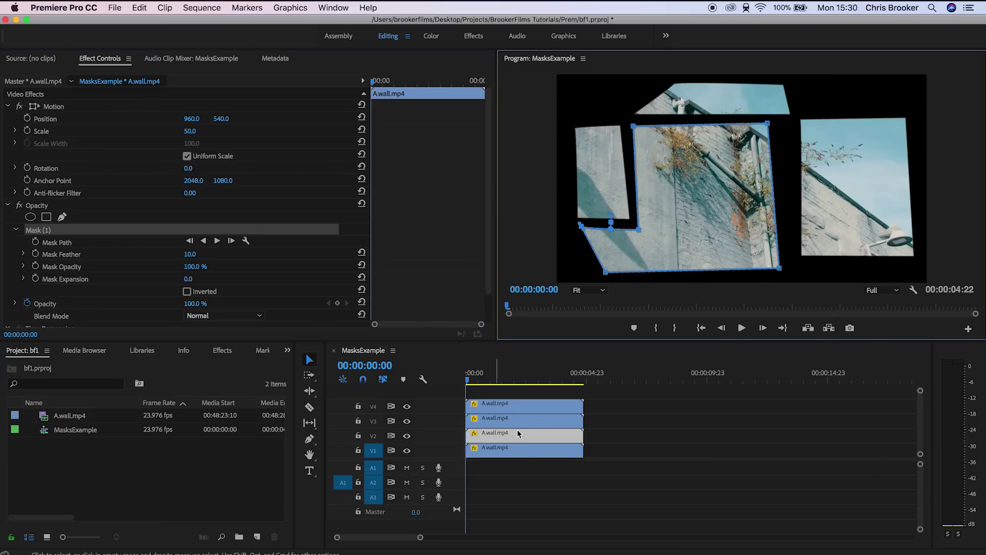
Apply the Levels effect found via 'leve' to the V1 wall clip, then revisit its Opacity settings
left_click(529, 450)
left_click(691, 450)
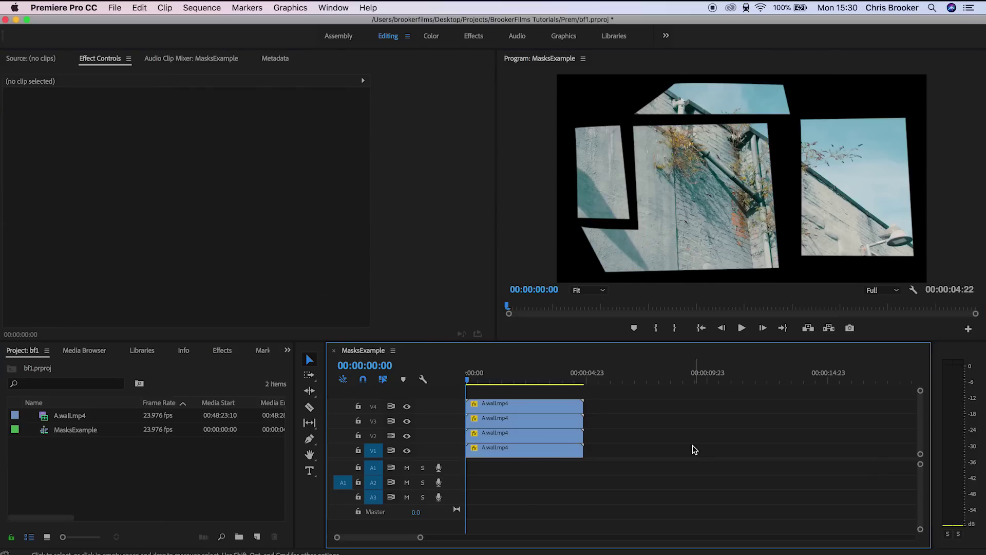
left_click(540, 450)
left_click(225, 353)
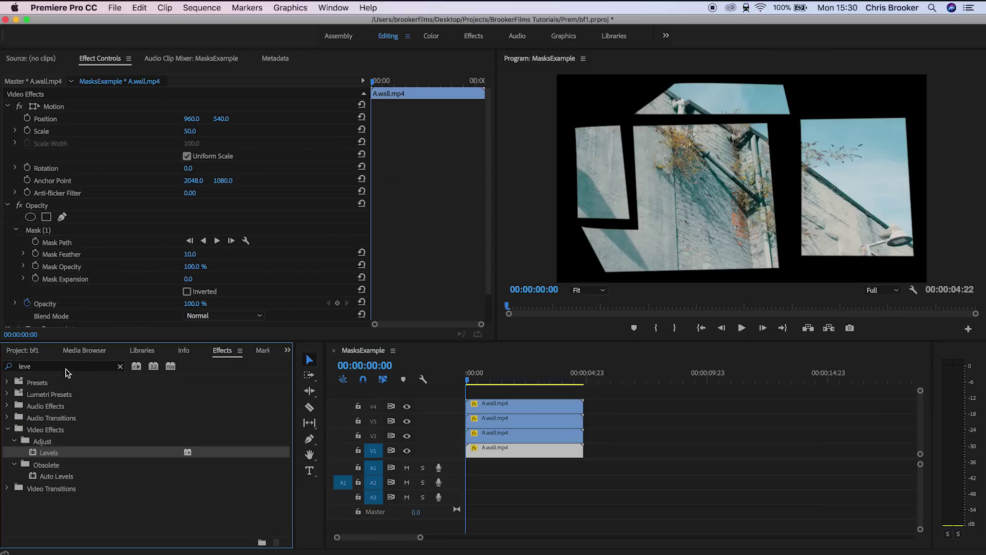
left_click(63, 367)
left_click_drag(48, 454, 481, 453)
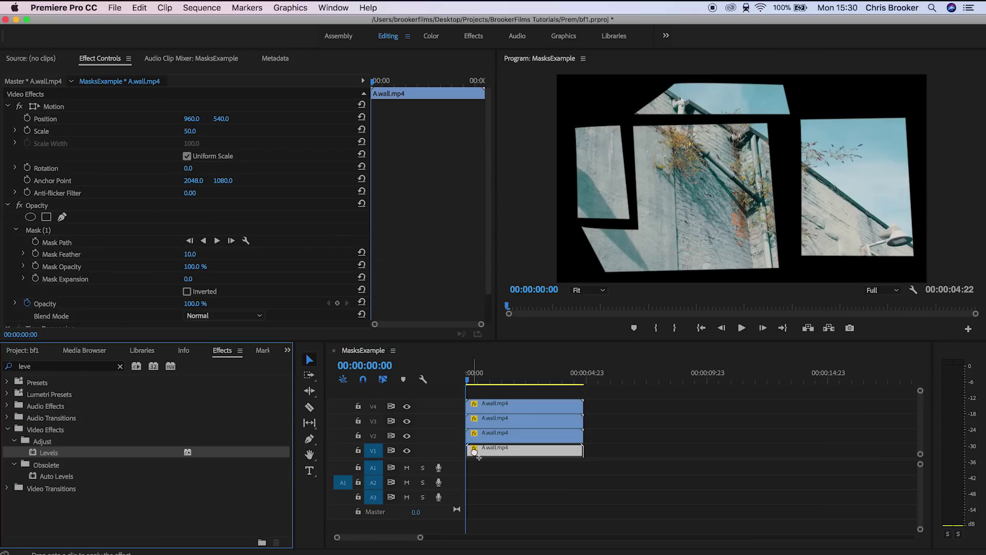
left_click(7, 206)
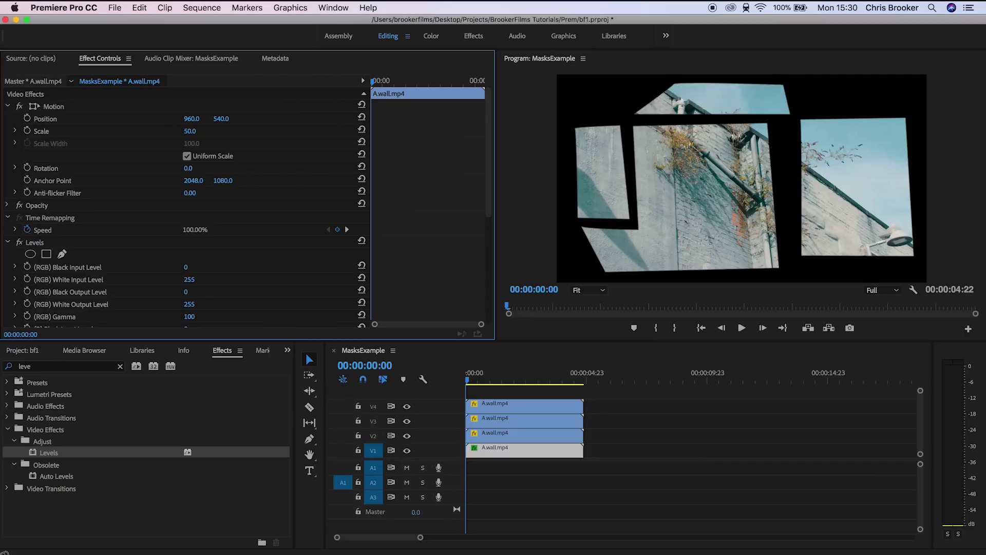
left_click(36, 243)
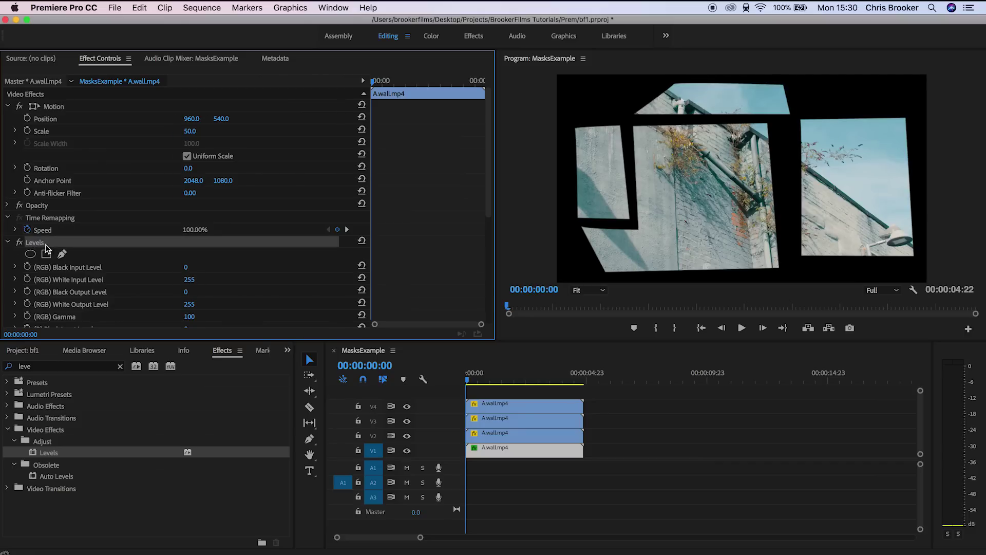
left_click(8, 206)
Delete the wall clips on V2–V4, keeping only the V1 clip
left_click_drag(649, 394, 507, 439)
key("Delete")
left_click(510, 457)
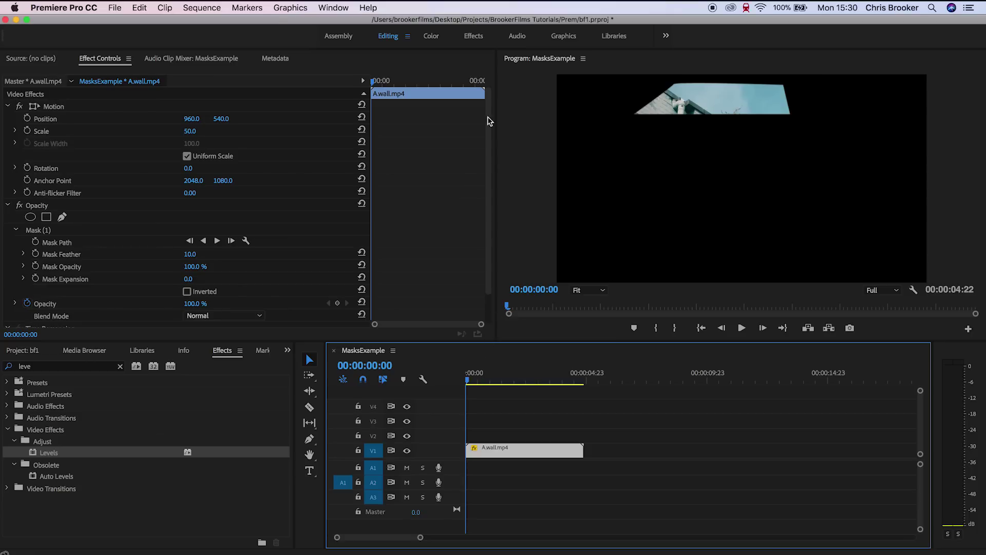
Move Mask (1)'s corners down, flattening the bottom and tilting the top edge
left_click(61, 232)
left_click_drag(635, 115, 653, 211)
left_click_drag(792, 114, 799, 196)
left_click_drag(802, 235, 805, 243)
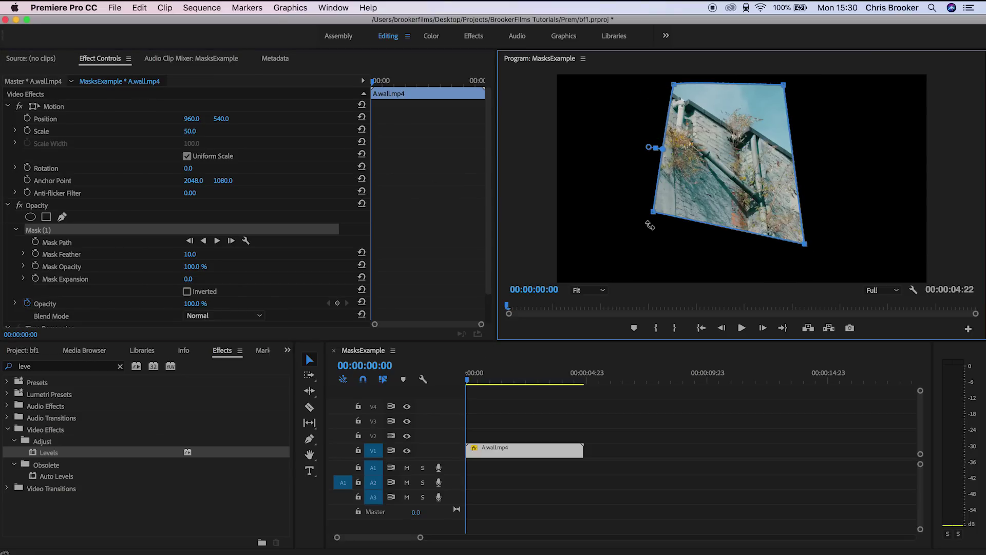
left_click_drag(652, 215, 647, 242)
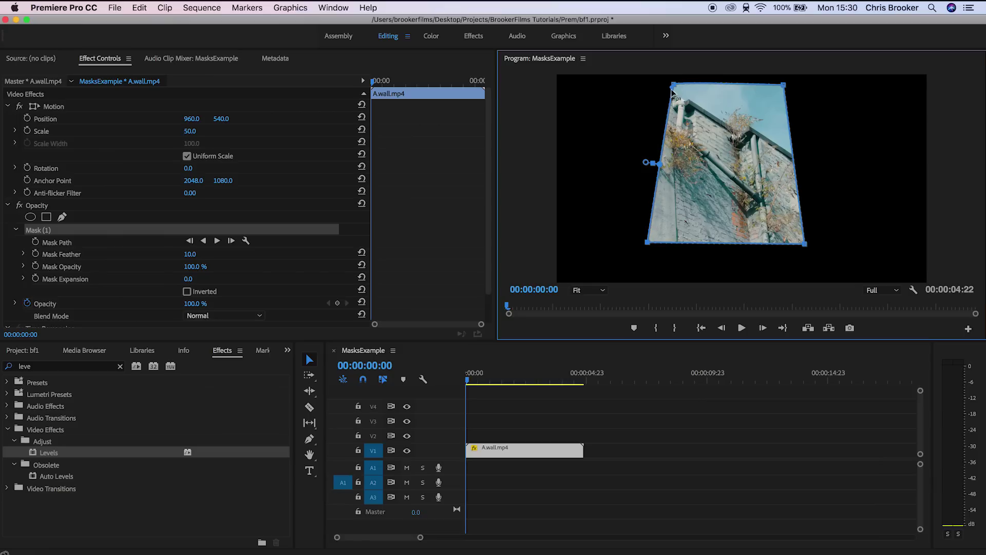
left_click_drag(673, 86, 658, 125)
left_click_drag(783, 86, 786, 132)
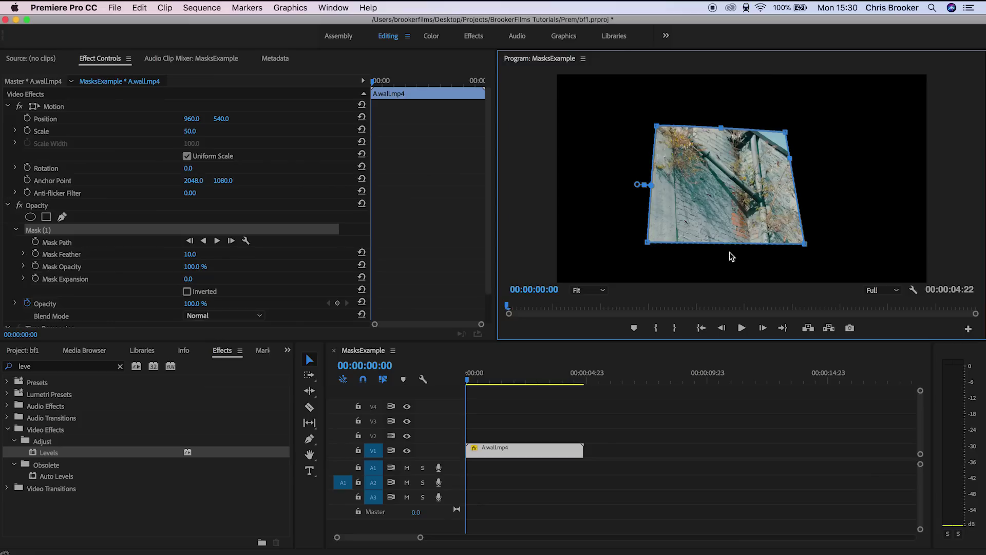
Notch the bottom edge, rotate the mask, and curve its top and left edges
left_click_drag(726, 242, 724, 228)
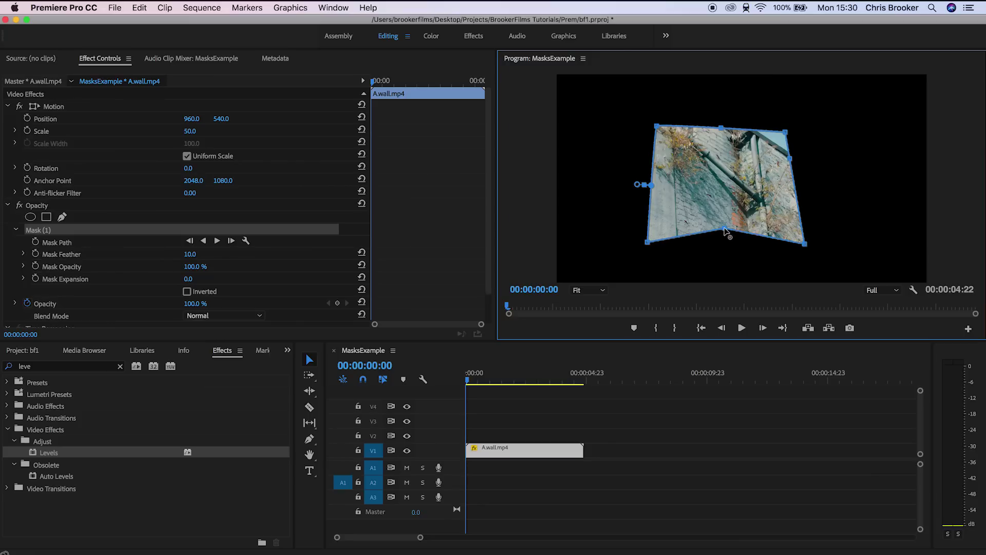
left_click_drag(792, 162, 817, 173)
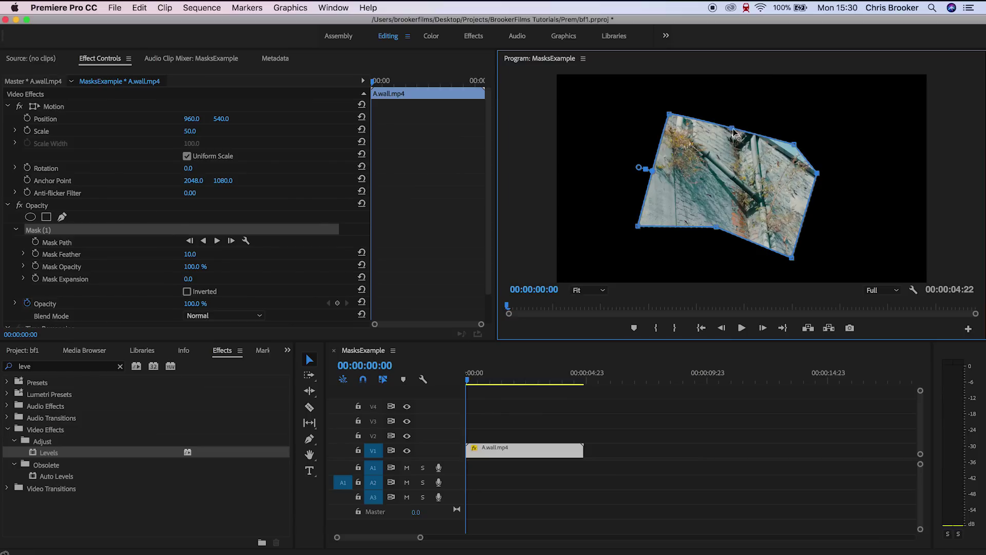
left_click_drag(732, 130, 736, 116)
left_click_drag(657, 159, 617, 187)
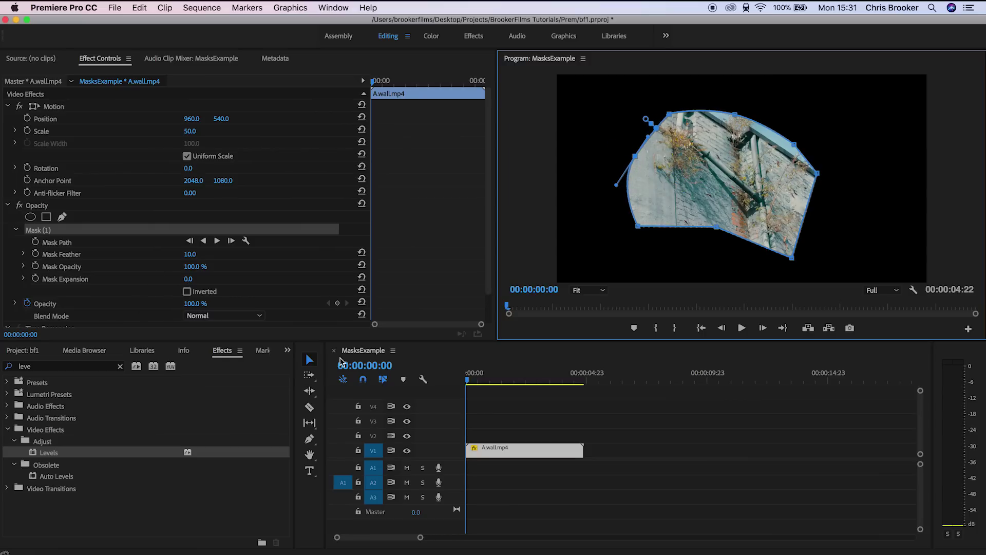
left_click_drag(489, 176, 489, 215)
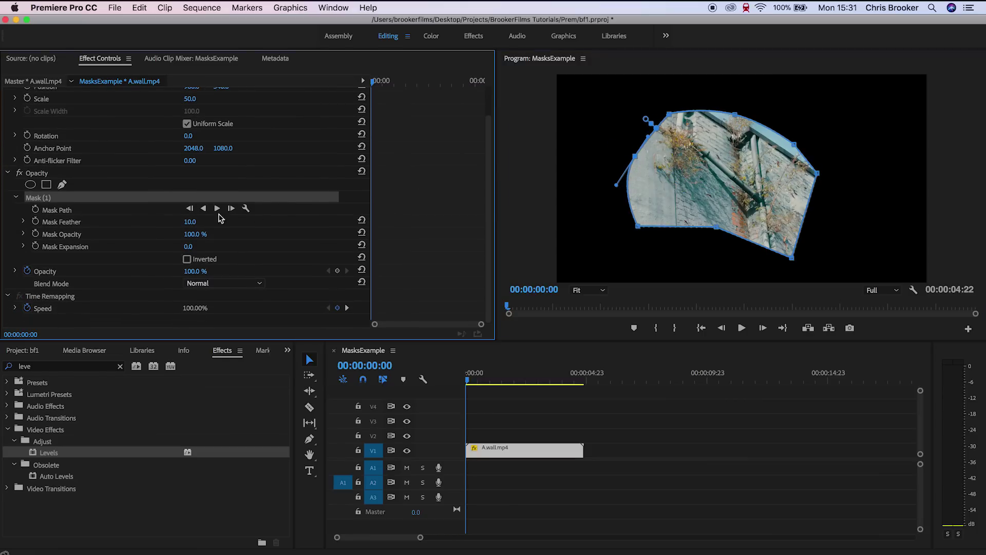
Keyframe Mask Path at the start and reshape it wider with a concave left edge at 00:00:01:12
left_click(35, 210)
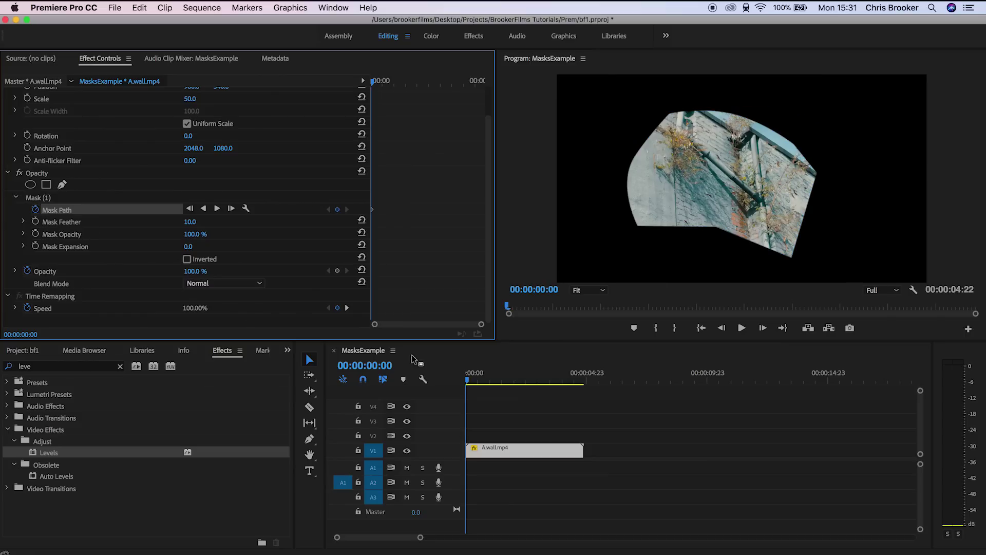
left_click_drag(480, 379, 504, 381)
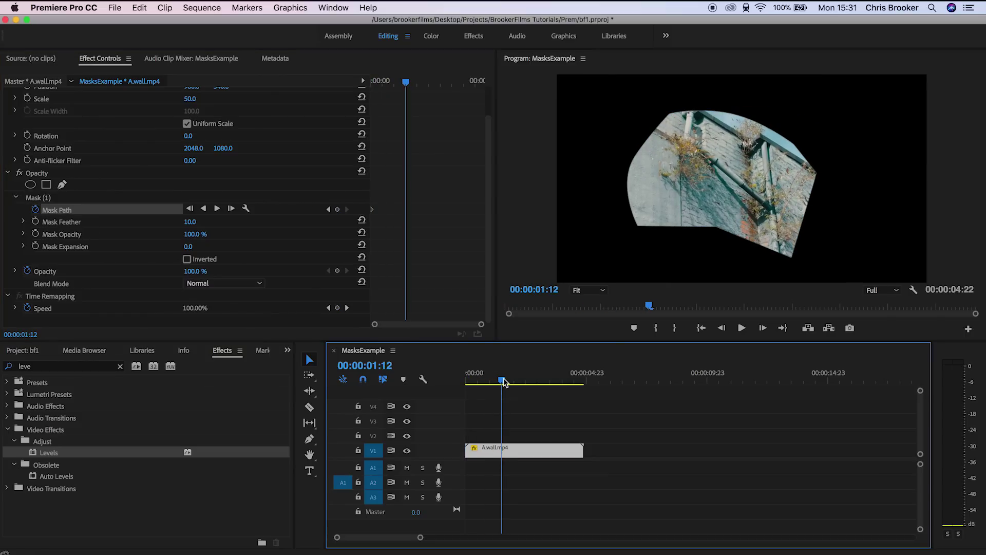
left_click(44, 198)
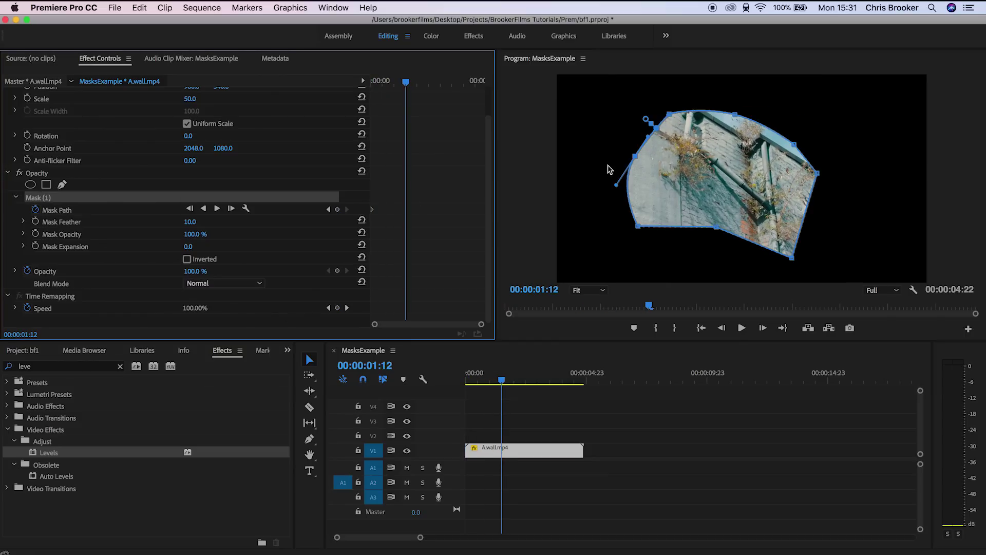
left_click_drag(616, 185, 675, 192)
left_click_drag(616, 140, 588, 125)
left_click_drag(821, 175, 847, 186)
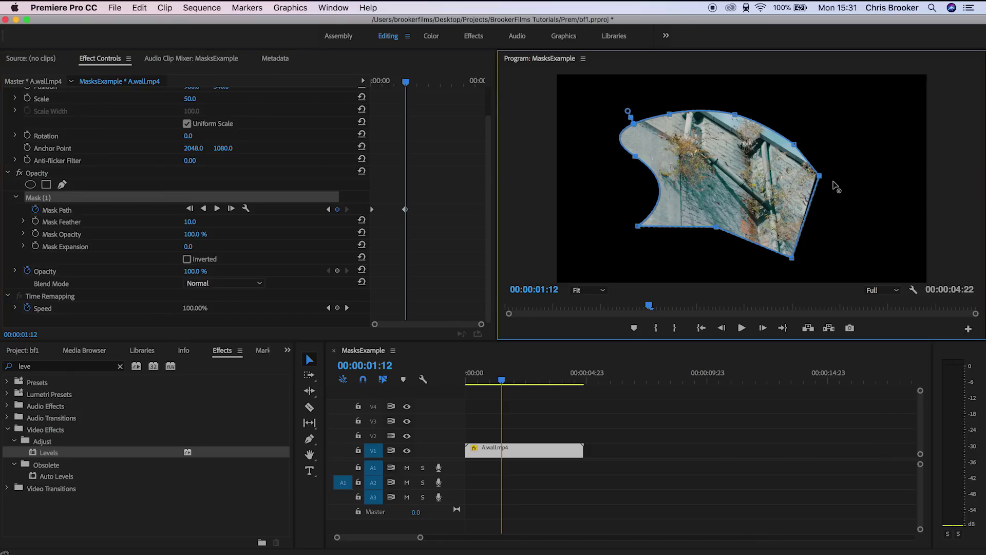
left_click_drag(796, 260, 846, 210)
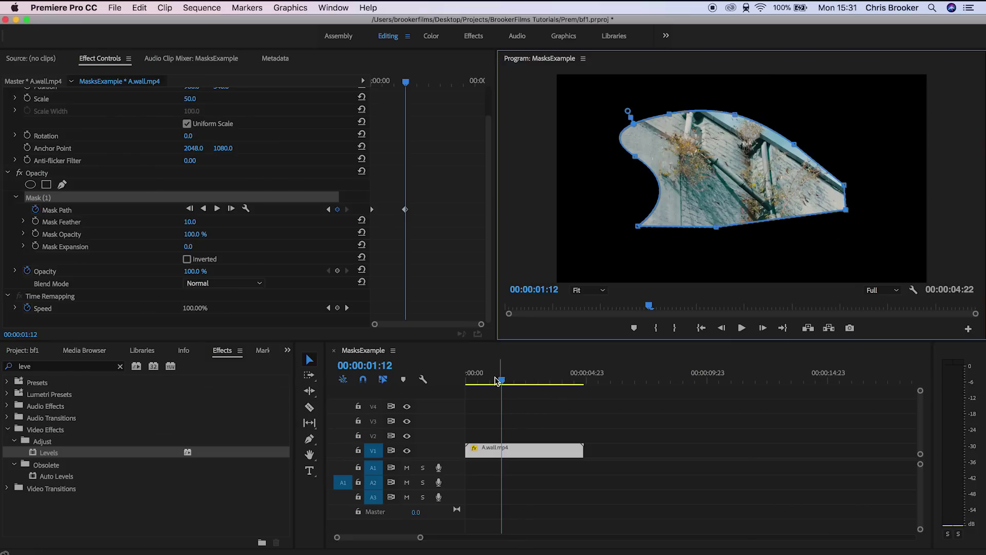
Play the mask path animation from the start to check the morph
left_click_drag(501, 378, 429, 381)
key("space")
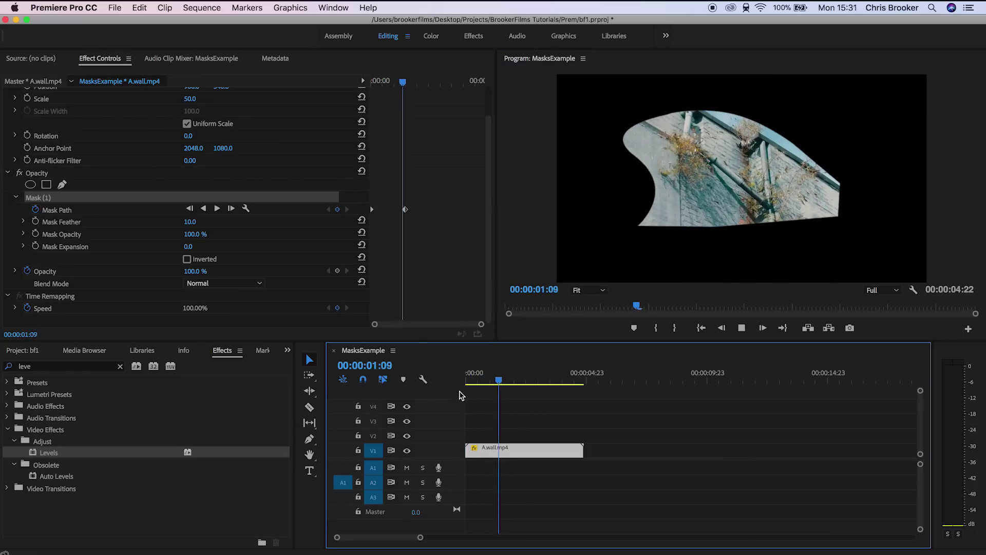
left_click(488, 382)
left_click_drag(487, 383, 454, 385)
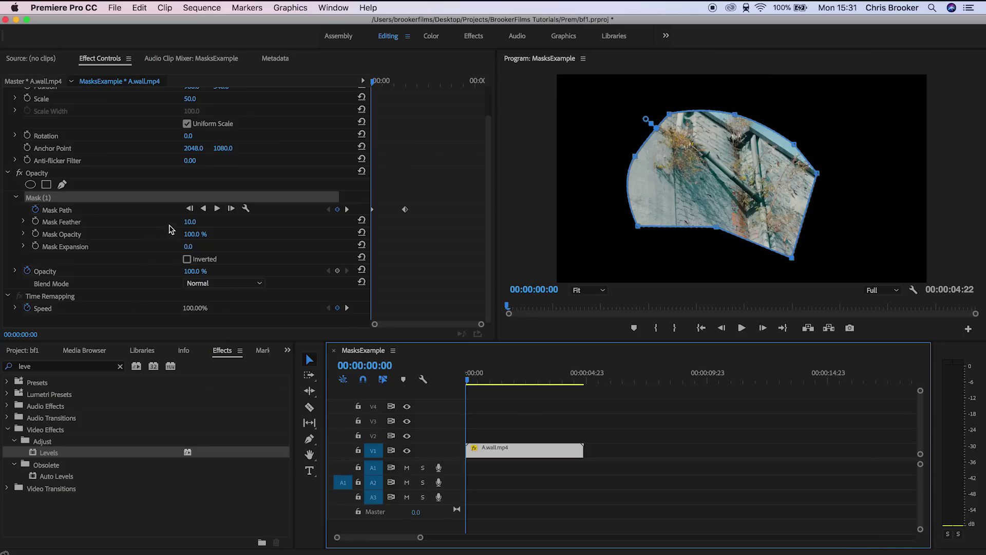
Test heavy Mask Feather and Mask Opacity, keep feather at 0.0, and set Mask Expansion to 191.0
left_click_drag(202, 224, 509, 224)
left_click_drag(435, 224, 85, 224)
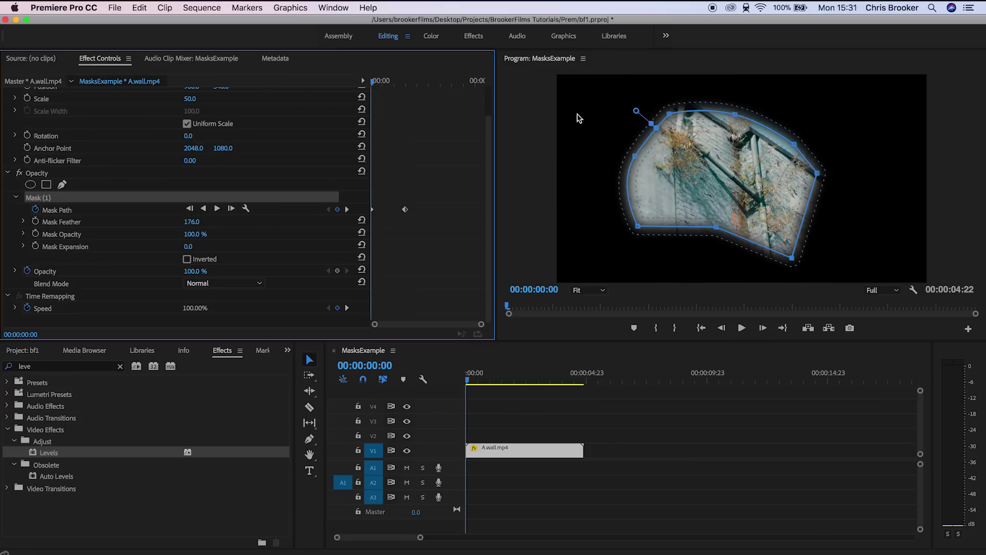
left_click_drag(636, 112, 697, 154)
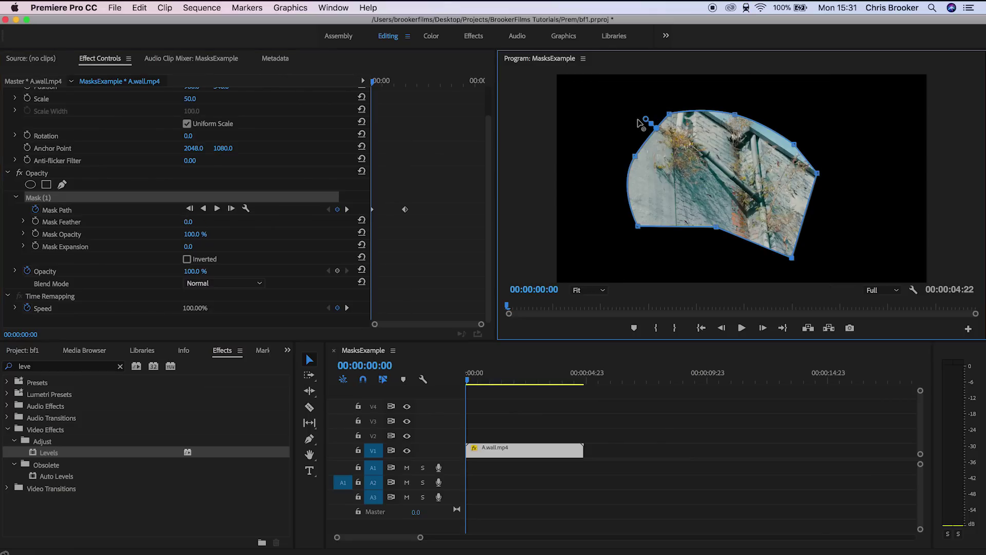
left_click_drag(638, 120, 664, 140)
left_click_drag(195, 234, 242, 234)
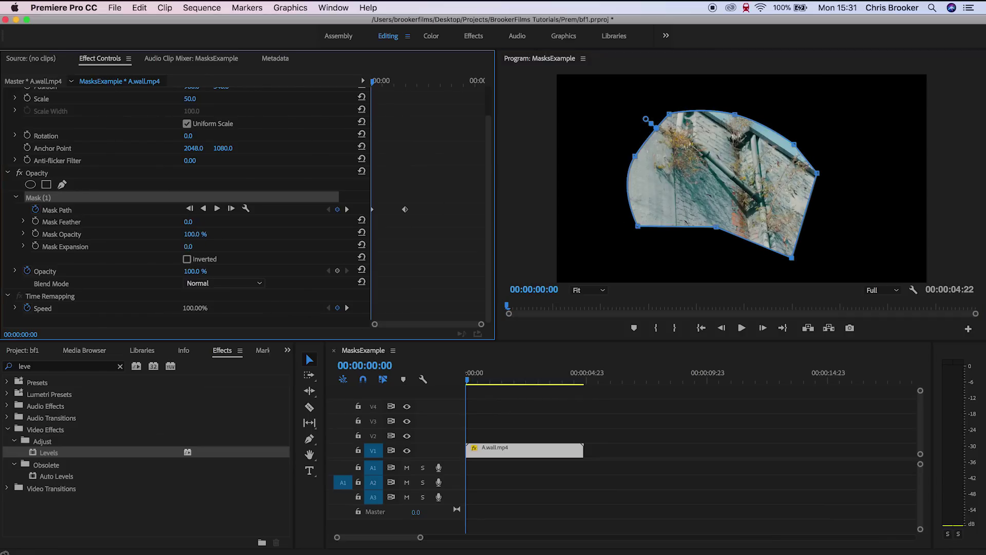
left_click_drag(188, 246, 334, 241)
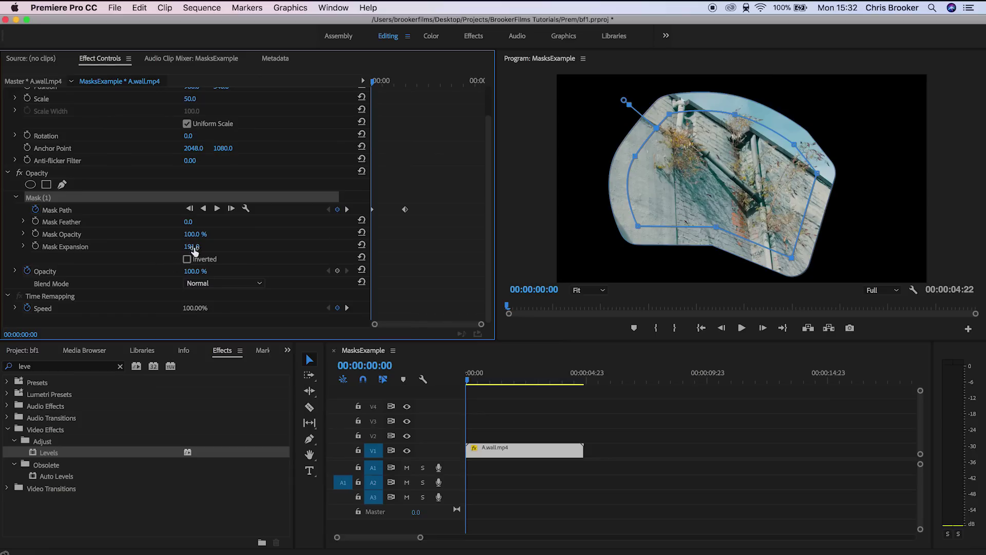
Keyframe Mask Expansion at -189.0 at the start and 325 at 00:00:00:15
left_click_drag(194, 250, 154, 251)
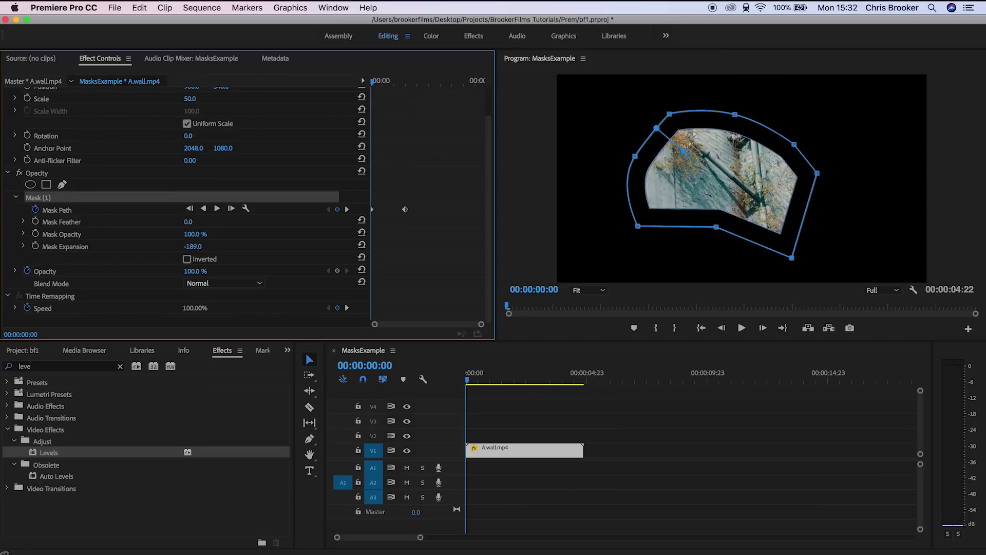
left_click(35, 247)
left_click(387, 81)
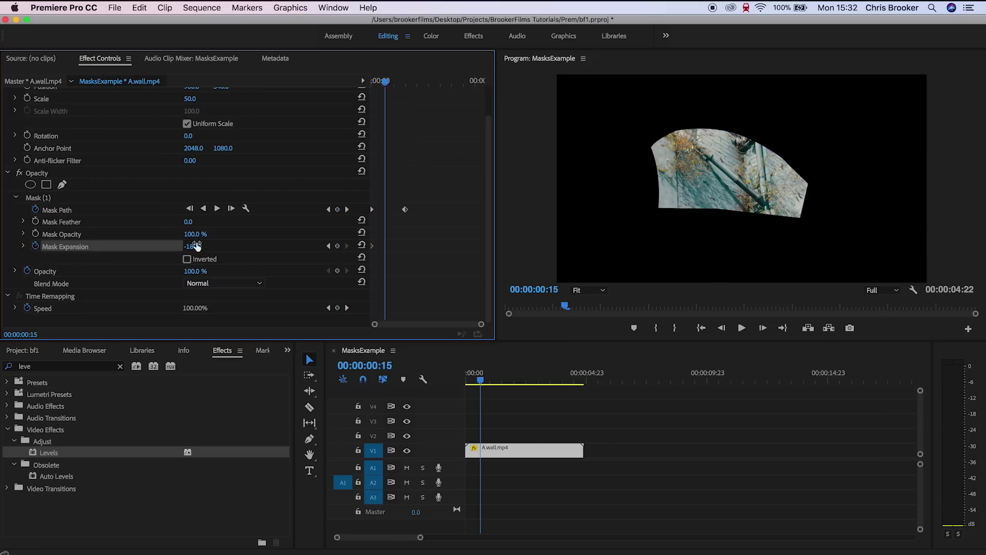
left_click_drag(196, 247, 267, 247)
Add a Mask Expansion keyframe of 69 just after 00:00:01:05 and preview the growth twice
left_click(401, 78)
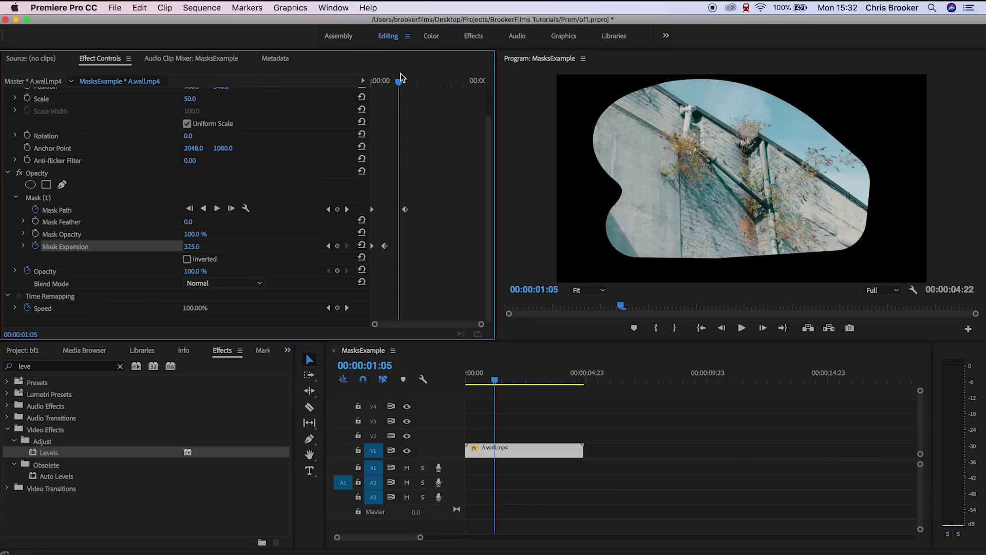
left_click_drag(401, 78, 406, 77)
left_click_drag(185, 251, 134, 251)
left_click_drag(399, 85, 375, 83)
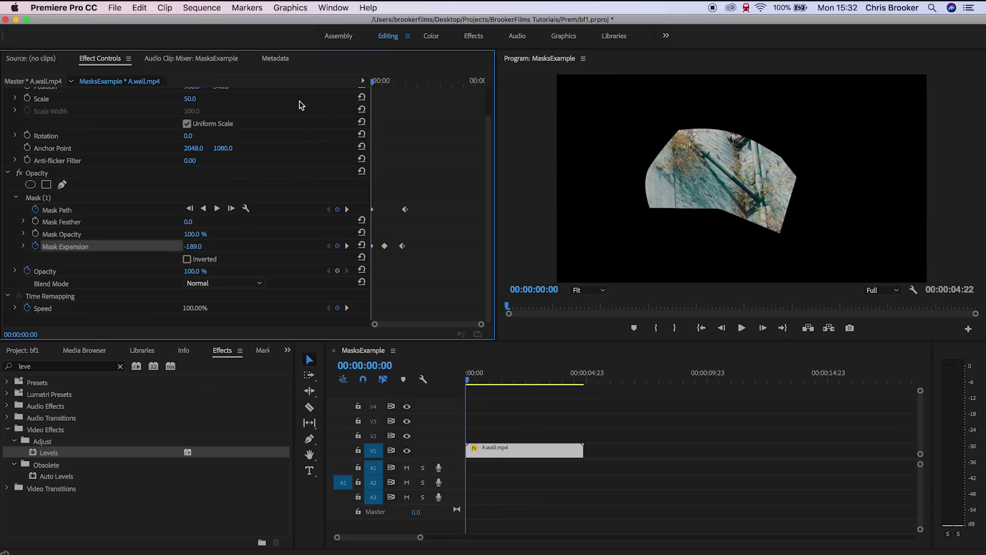
key("space")
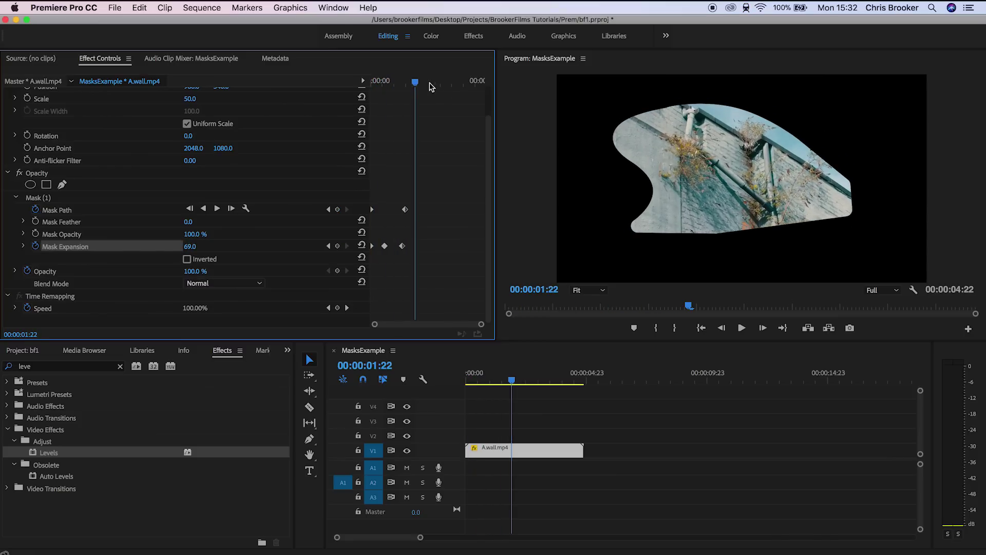
left_click_drag(414, 85, 385, 99)
key("space")
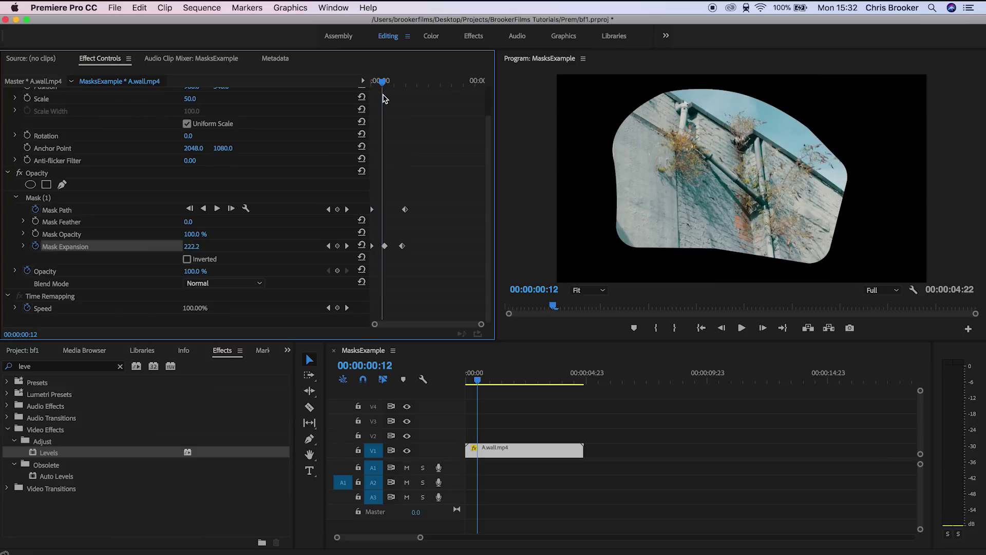
Invert Mask (1) and play back the cut-out shape from the start
left_click(187, 260)
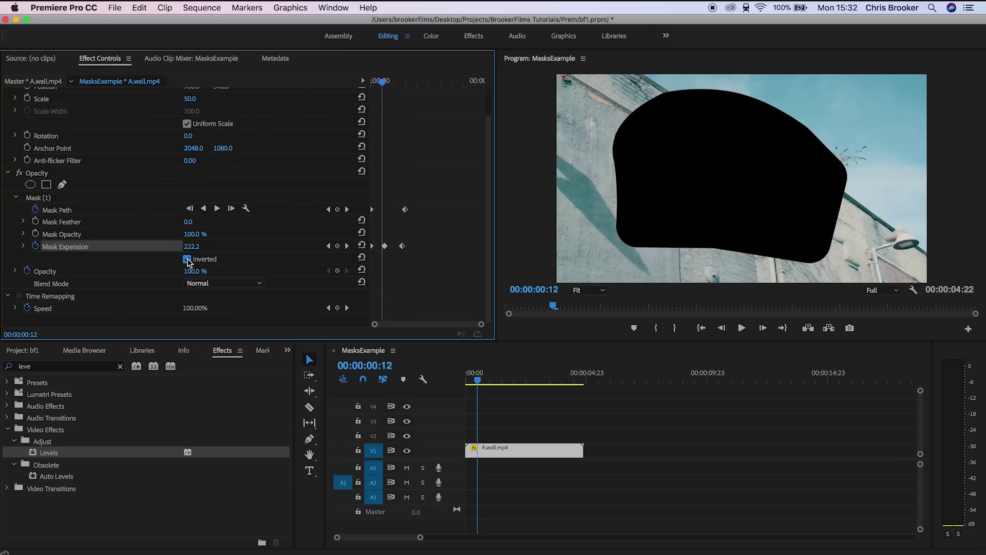
left_click(374, 84)
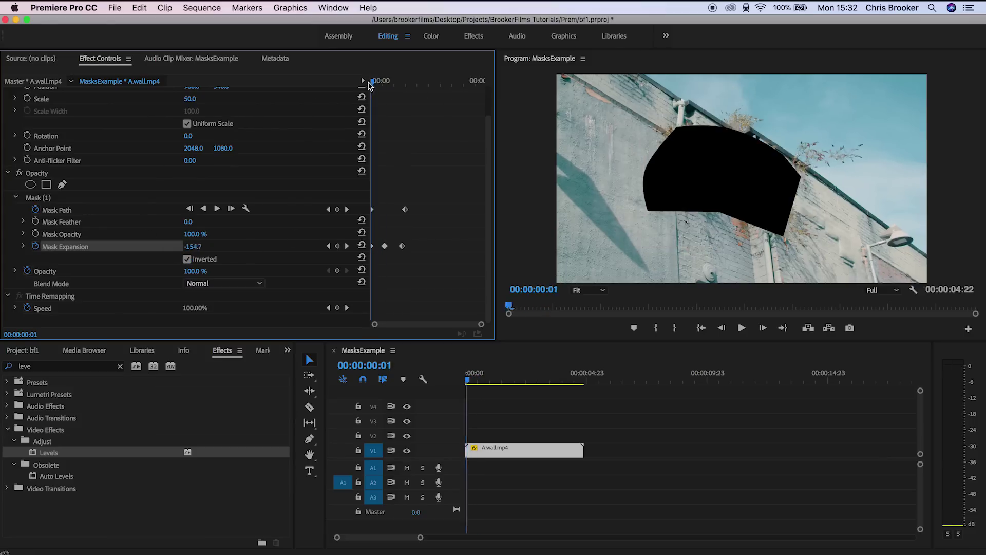
key("space")
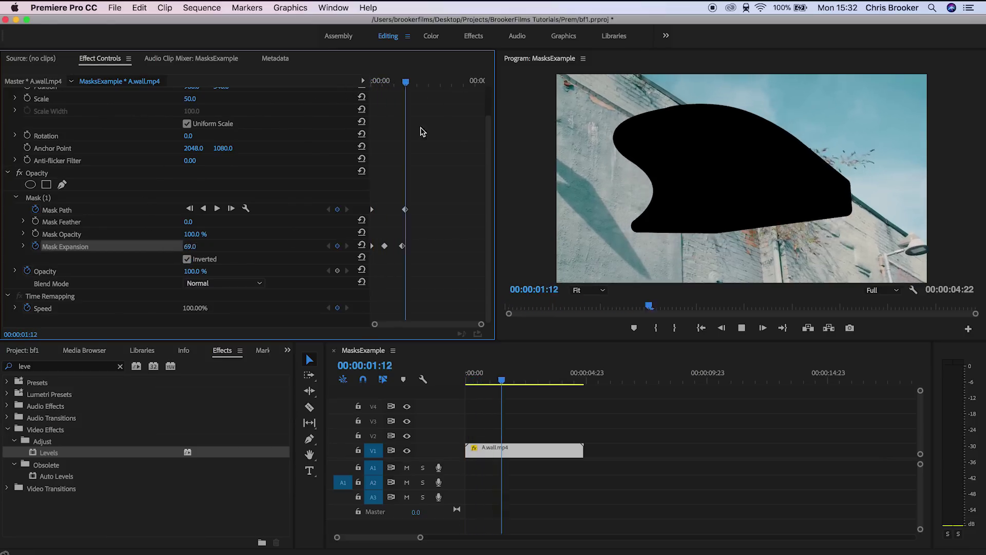
key("space")
Move A.wall.mp4 up to track V2 and bring up the project bin
left_click_drag(529, 451, 521, 424)
left_click(287, 351)
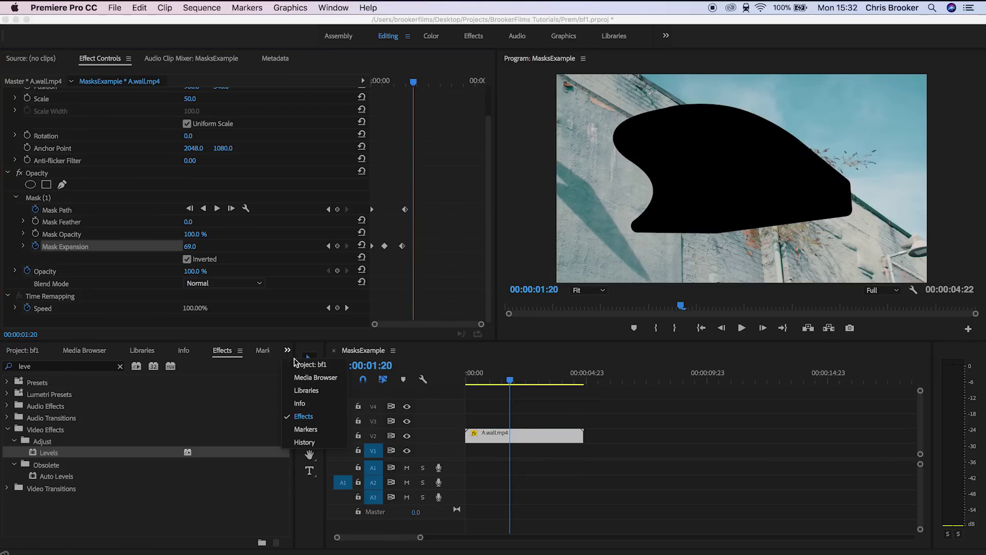
left_click(302, 368)
Create a Black Video item and place it on V1 under the wall clip
left_click(257, 536)
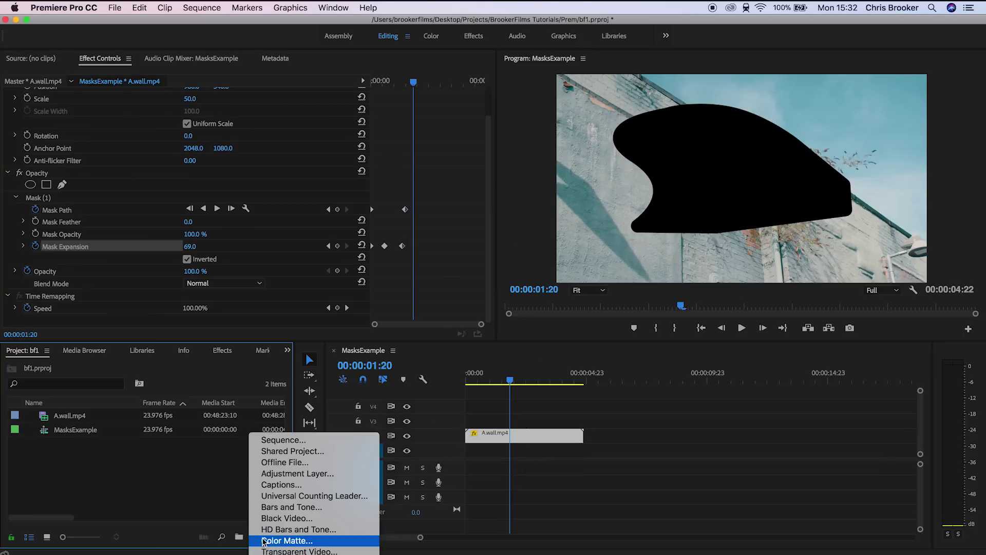
left_click(273, 519)
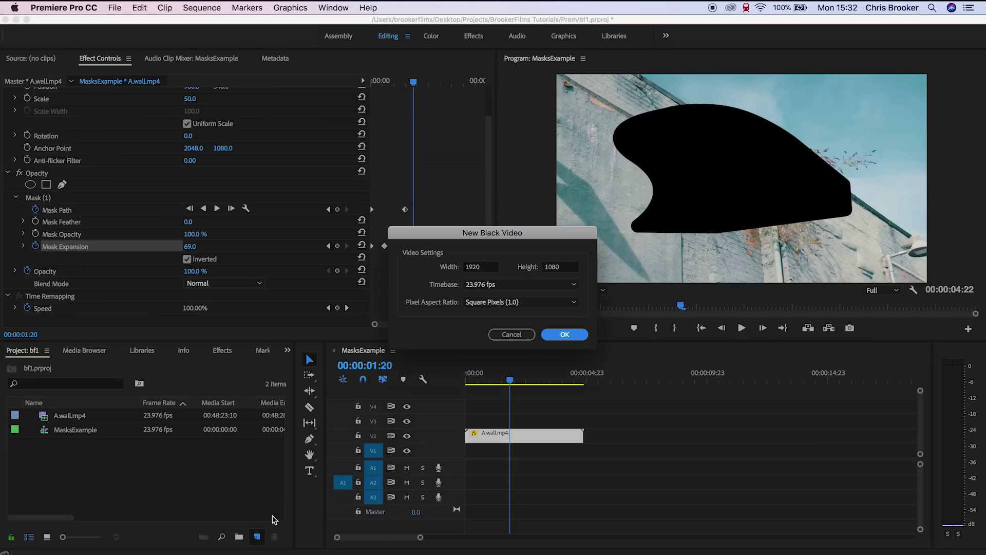
key("Return")
left_click_drag(103, 422, 469, 454)
Apply Tint to the Black Video clip with Map Black To set to red ED0000
left_click(229, 353)
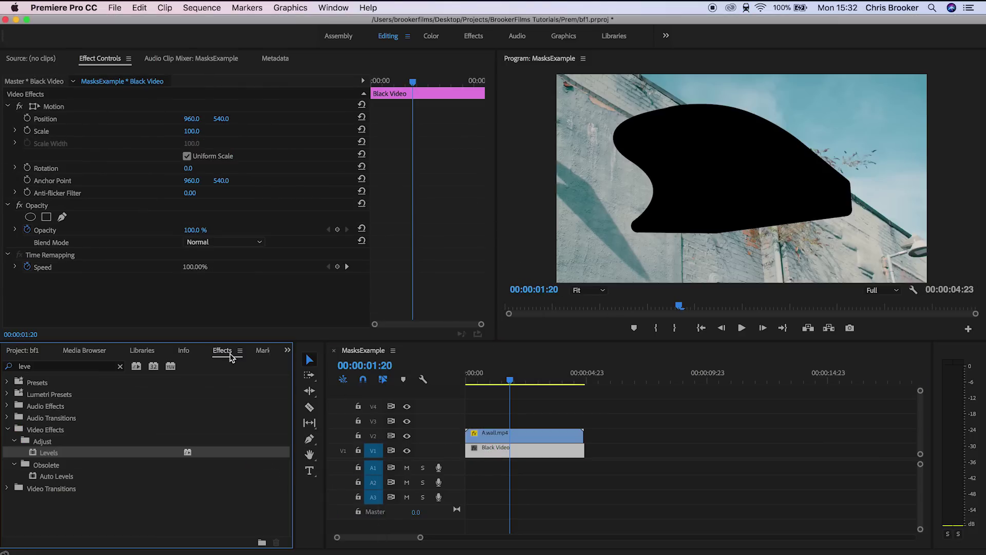
left_click(86, 368)
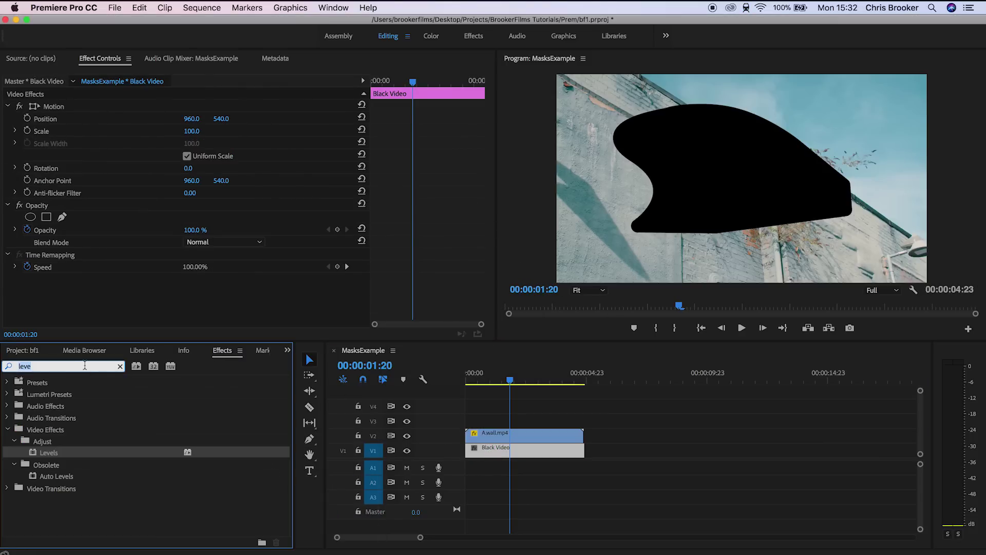
type("tint")
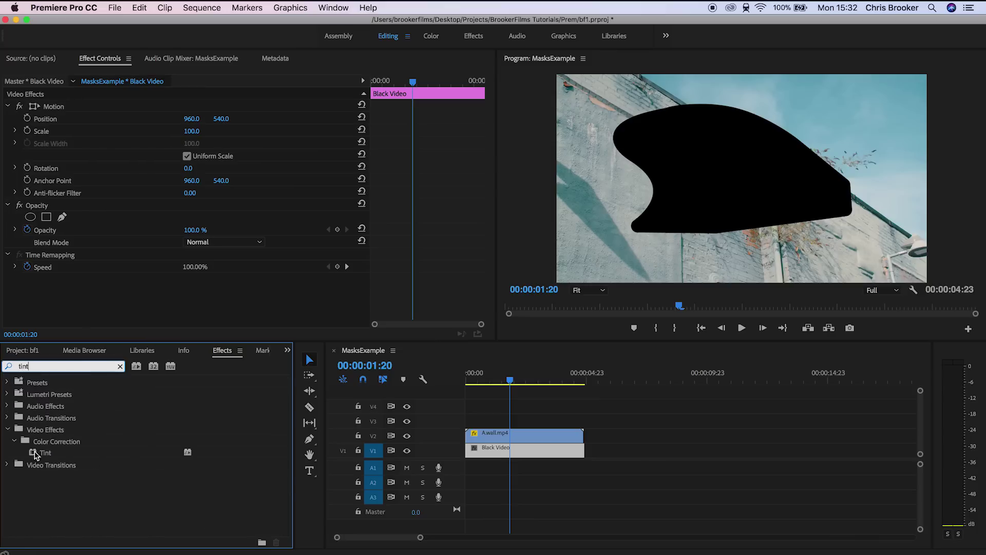
left_click(48, 455)
left_click_drag(495, 450, 495, 450)
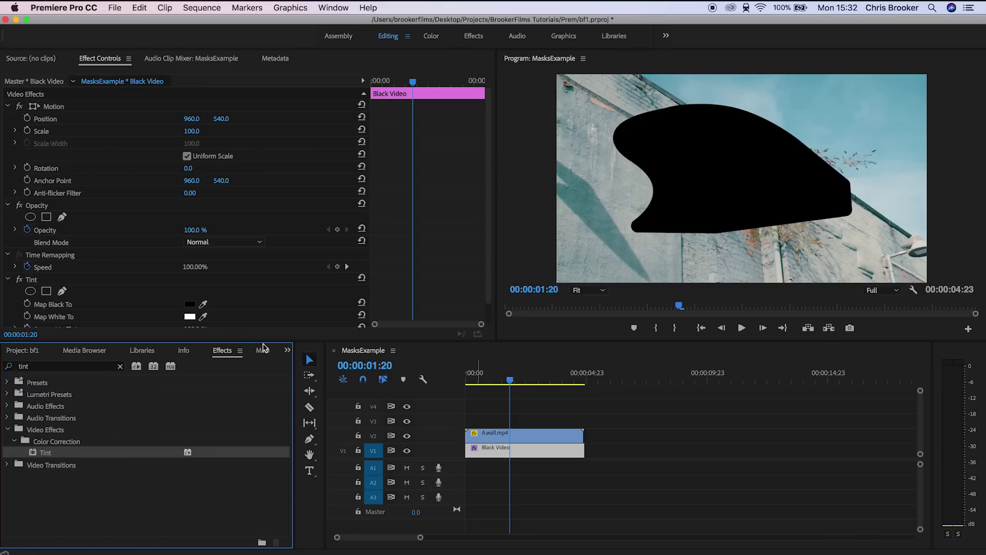
left_click(189, 304)
left_click_drag(456, 191, 507, 277)
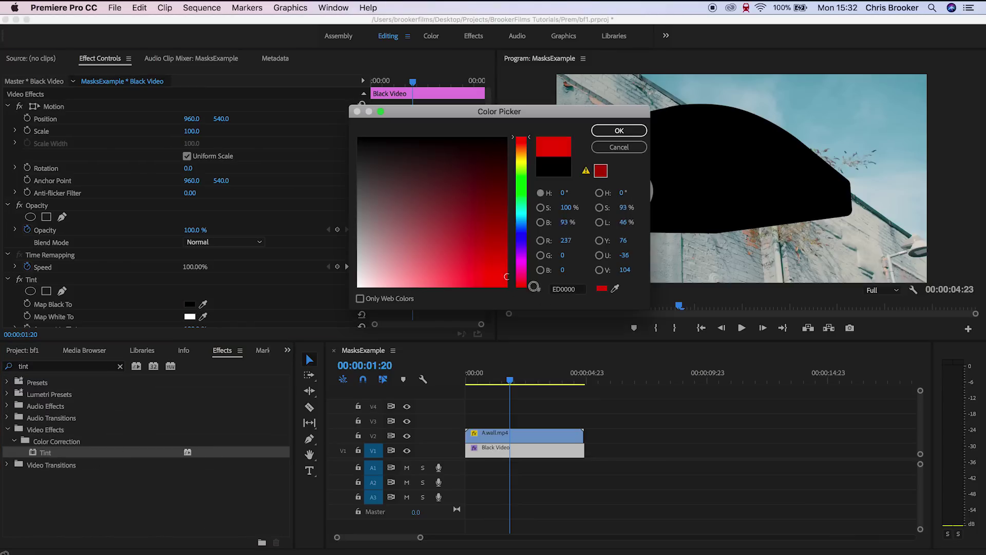
left_click(619, 131)
Play back from the start to see red filling the cut-out shape
left_click(689, 408)
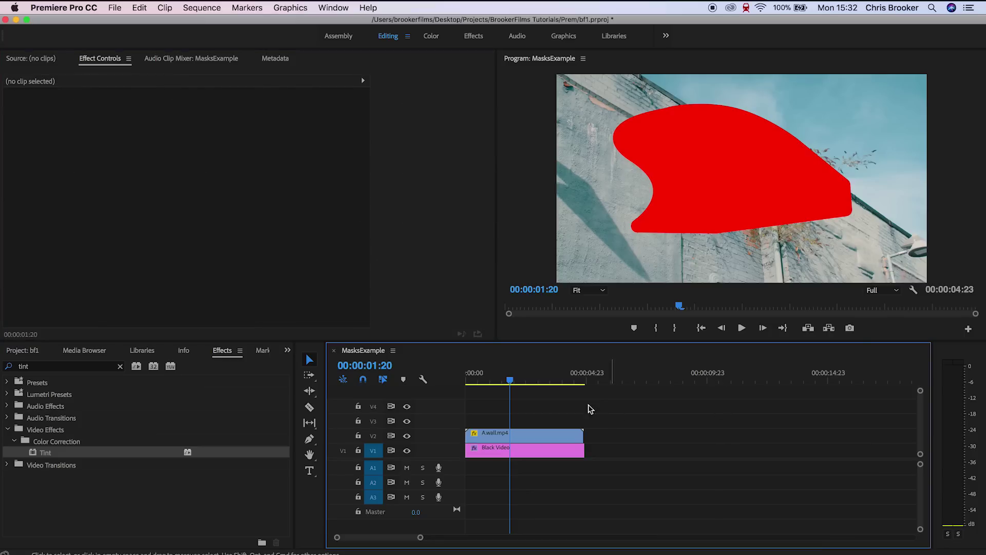
left_click_drag(510, 381, 442, 390)
key("space")
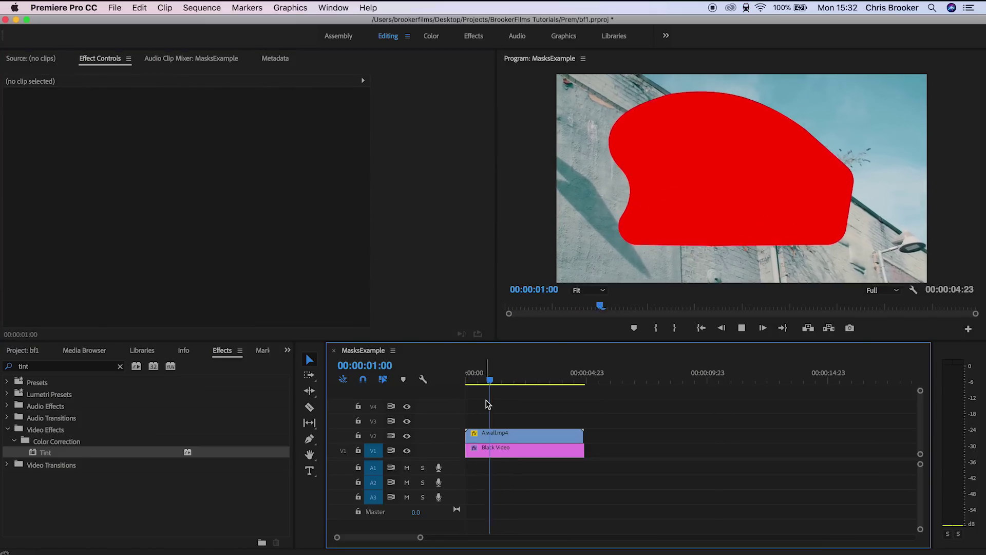
left_click(548, 440)
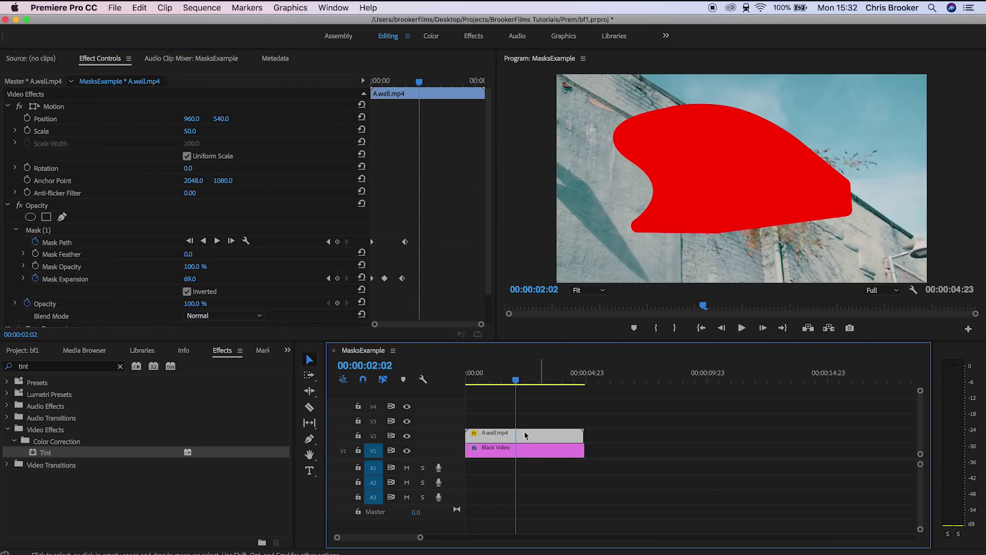
Un-invert the wall clip's mask and delete the red Black Video clip
left_click(187, 292)
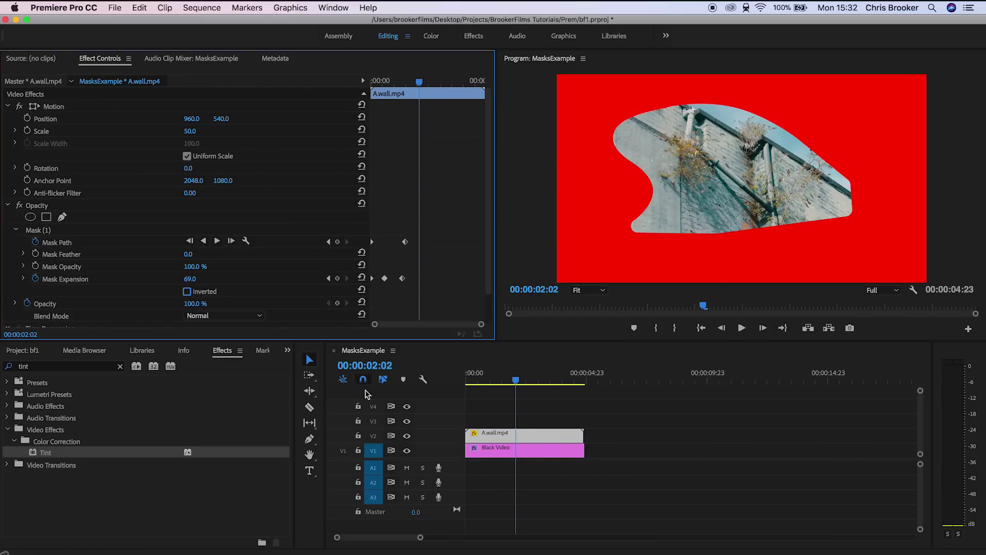
left_click(486, 451)
key("Delete")
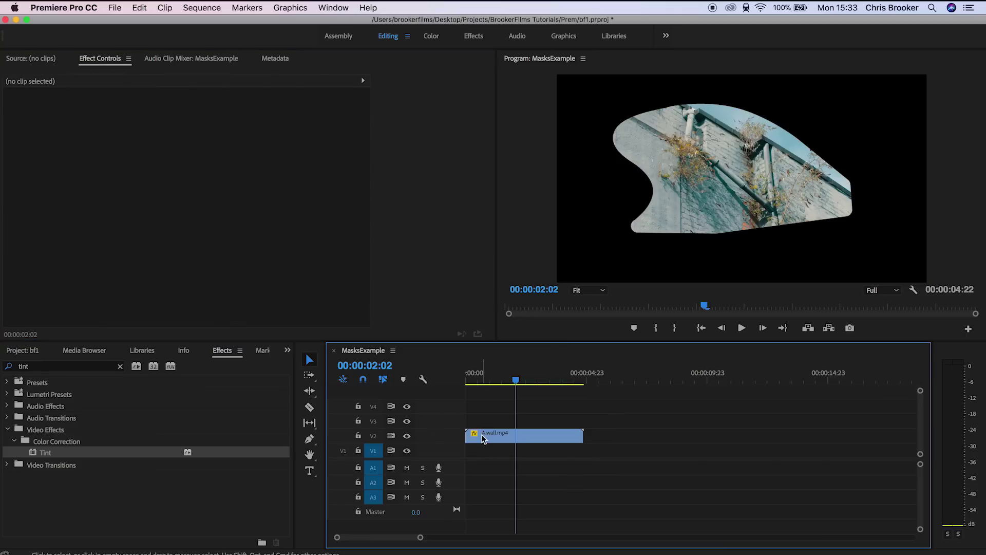
Try Screen as the wall clip's blend mode, then set it back to Normal
left_click(483, 436)
scroll(310, 232, "down", 2)
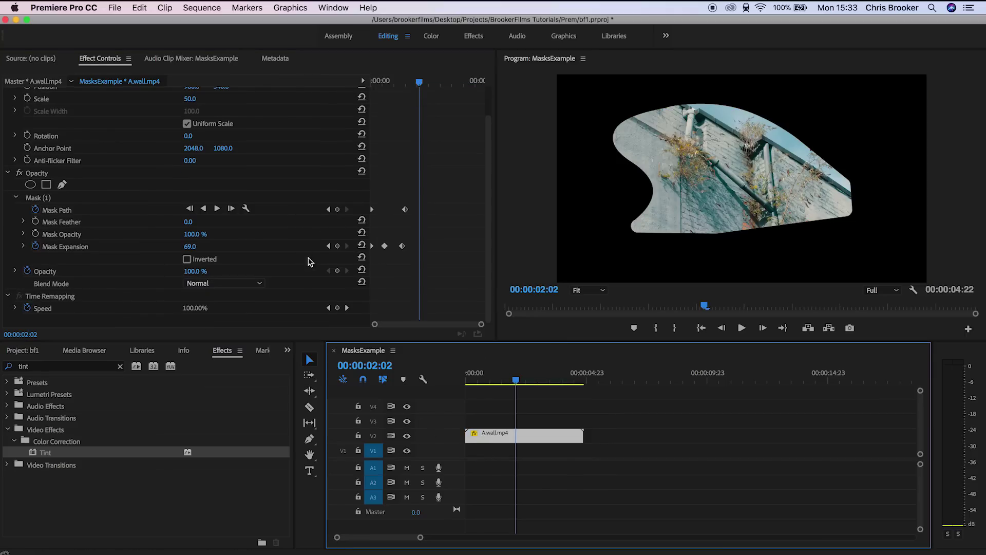
left_click(233, 282)
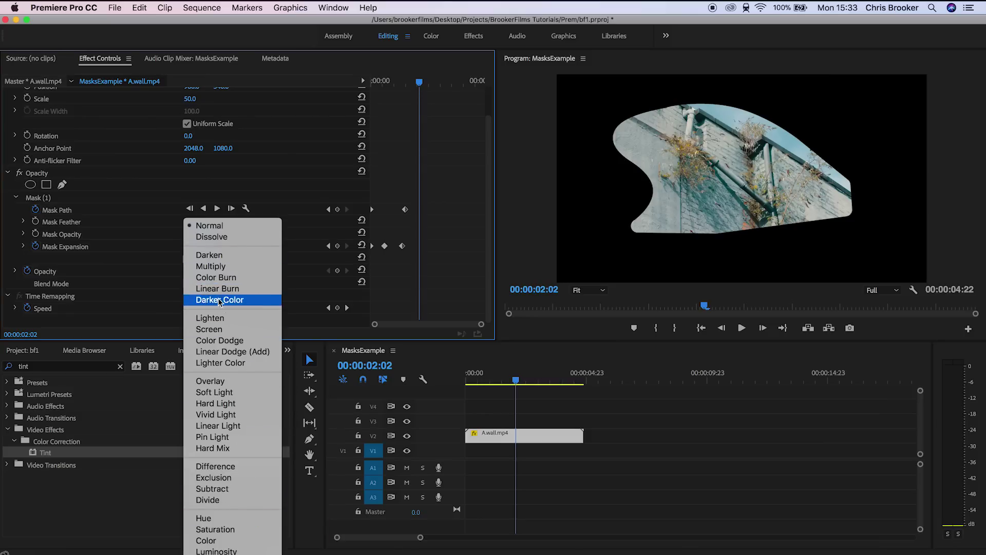
key("Escape")
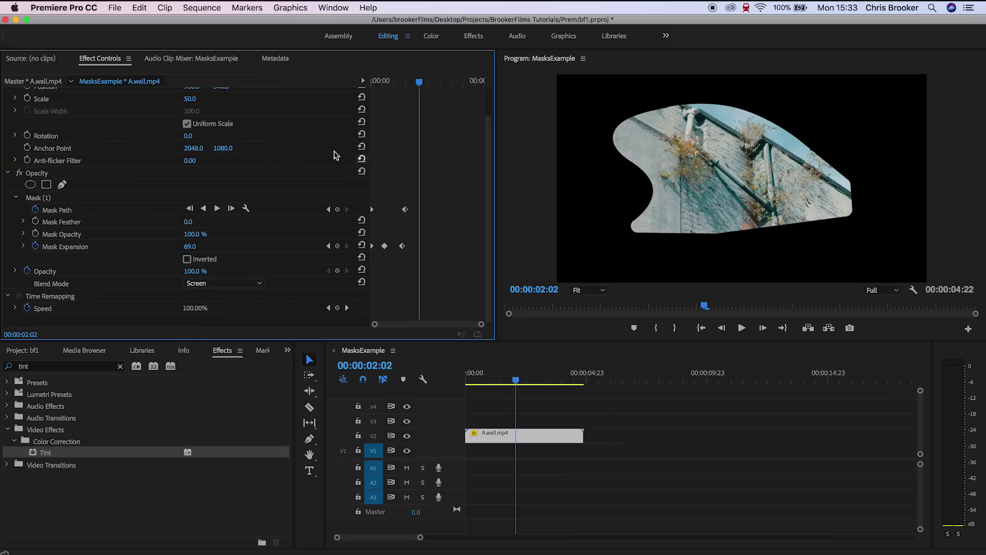
left_click(221, 283)
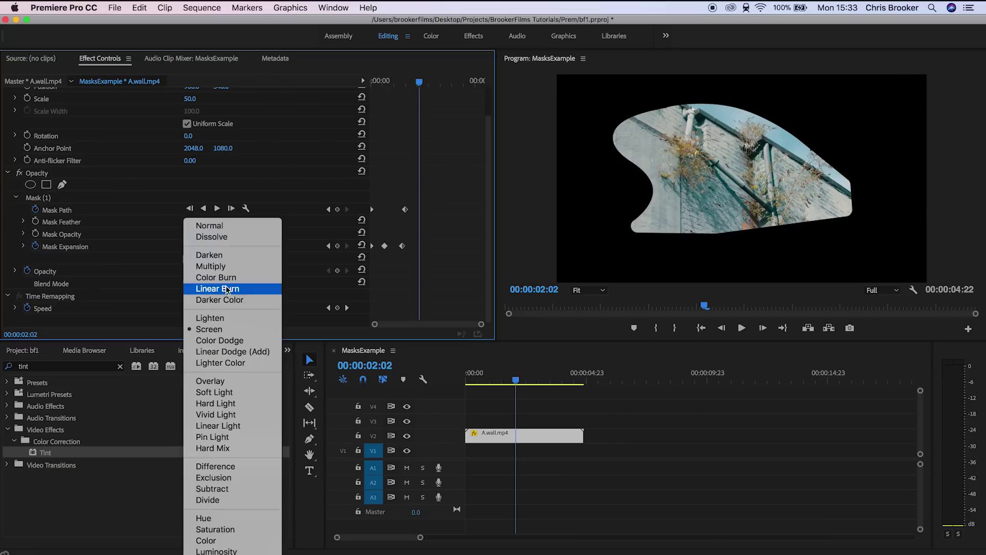
left_click(247, 225)
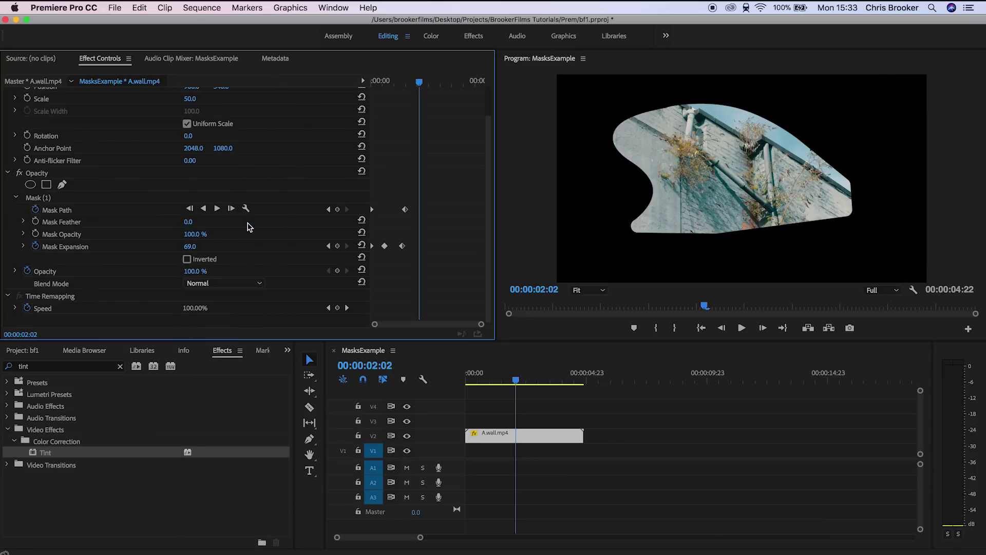